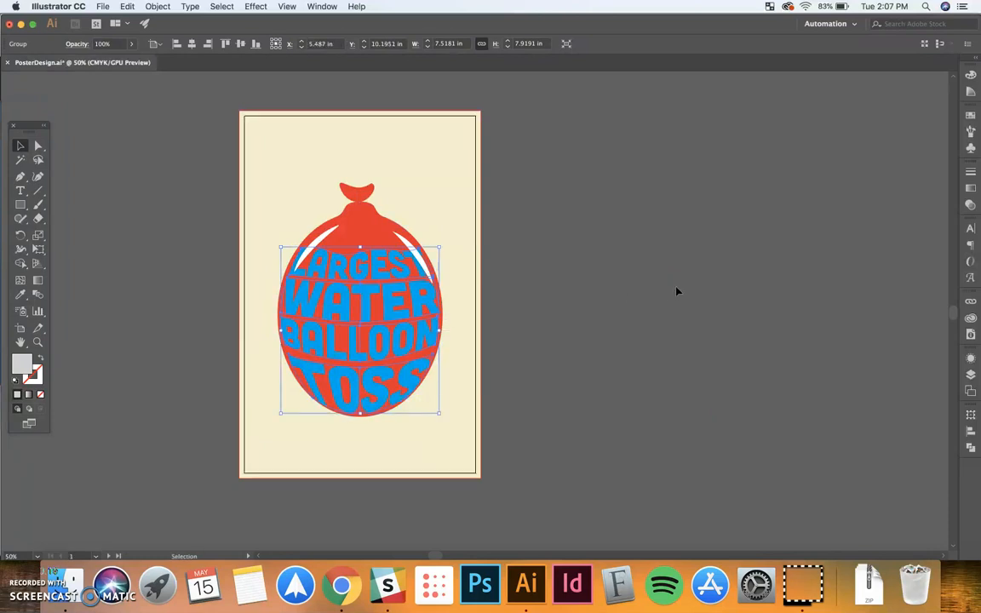
# Examine the warped LARGEST WATER BALLOON TOSS lettering on the balloon poster and check that it is one group
pyautogui.click(670, 284)
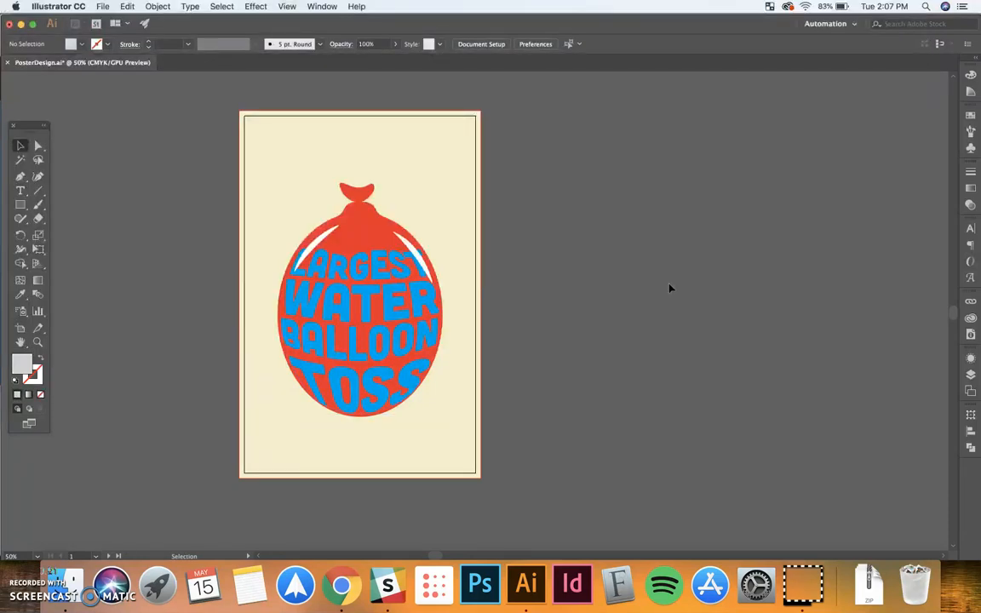
pyautogui.press('super+equal')
pyautogui.moveTo(455, 279); pyautogui.dragTo(704, 253)
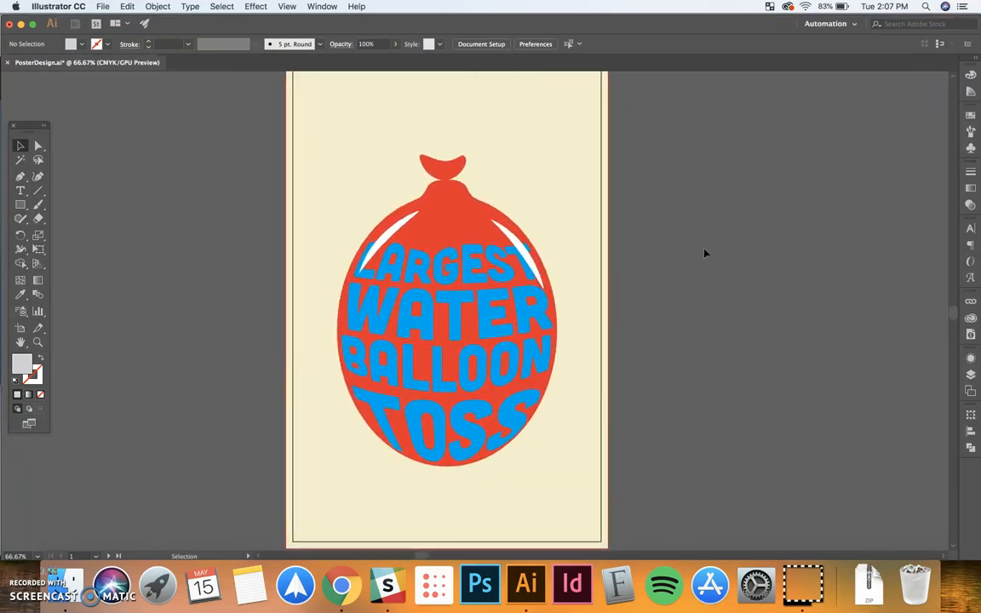
pyautogui.scroll(1, 722, 244)
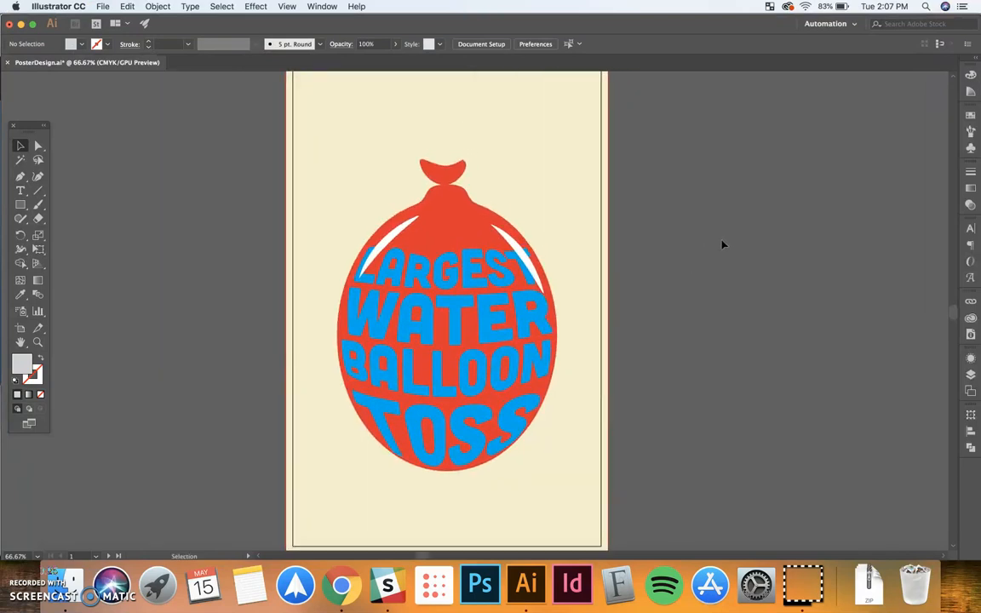
pyautogui.scroll(2, 717, 242)
pyautogui.scroll(-2, 715, 240)
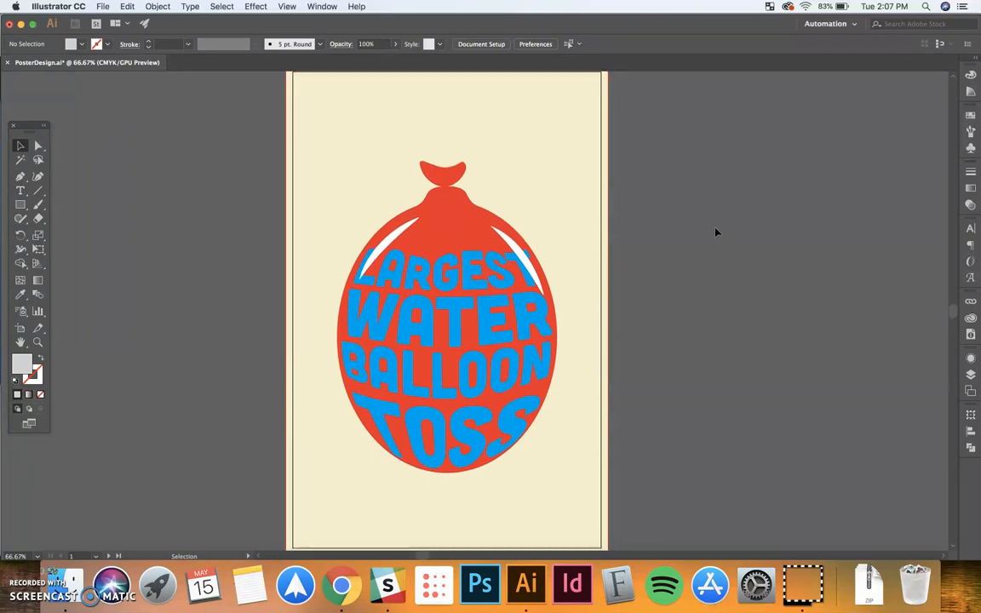
pyautogui.click(478, 286)
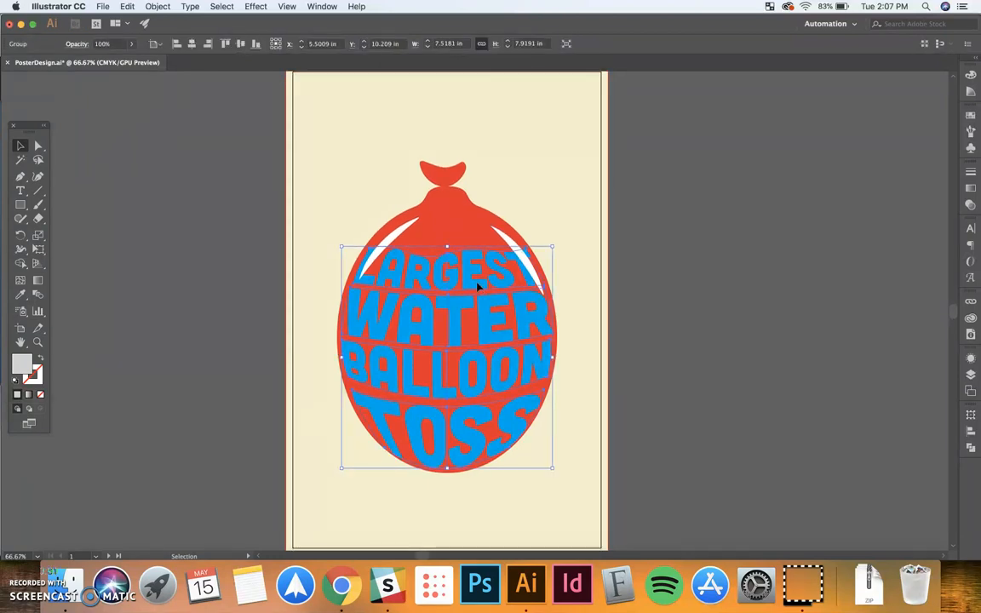
pyautogui.click(744, 247)
# Create a text box in the empty area beside the balloon poster and enter WATER in it
pyautogui.moveTo(744, 248); pyautogui.dragTo(624, 220)
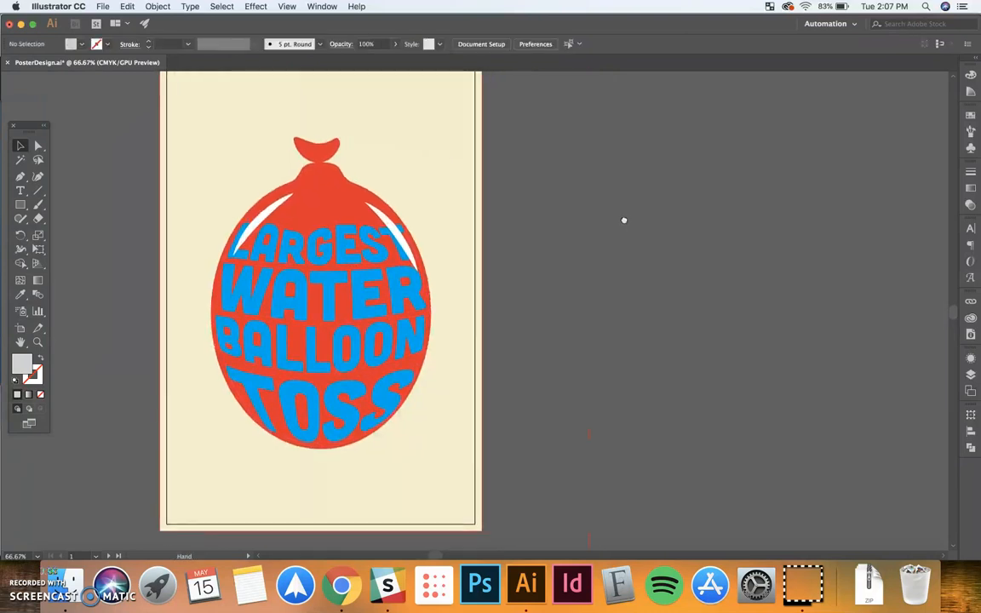
pyautogui.click(18, 191)
pyautogui.moveTo(525, 113); pyautogui.dragTo(740, 158)
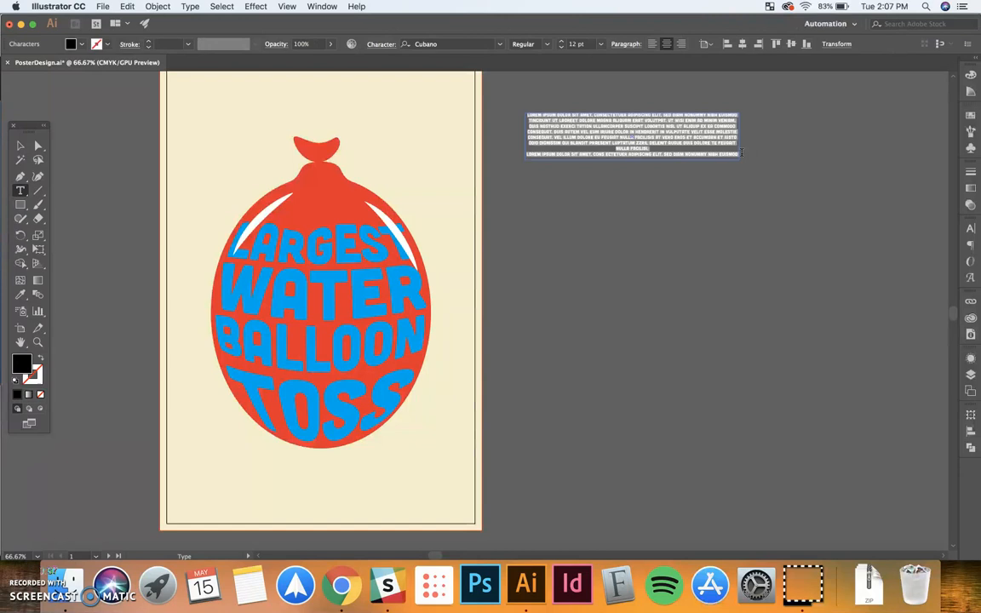
pyautogui.press('BackSpace')
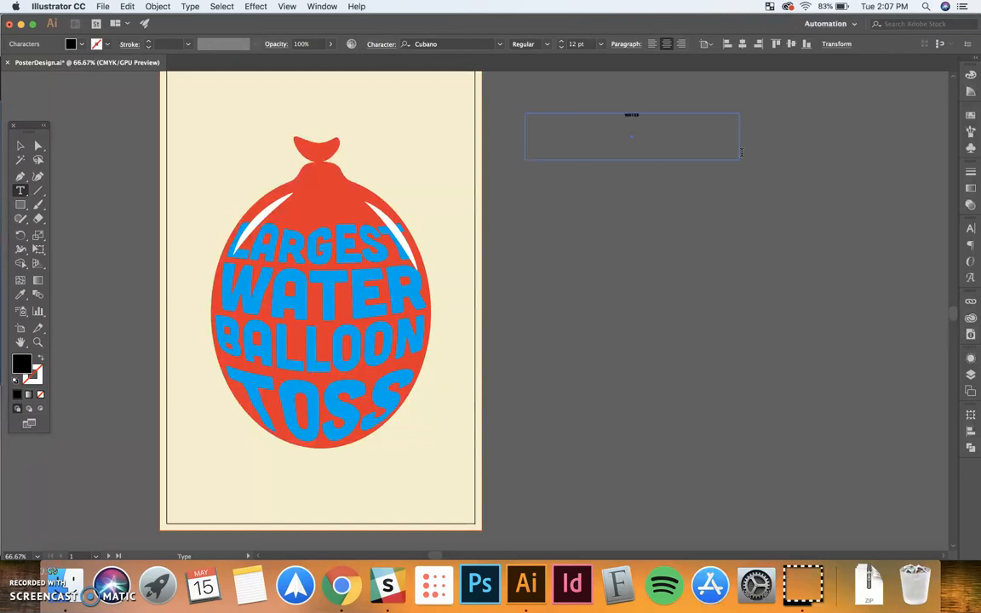
# Color the WATER text with the balloon lettering's blue and enlarge it to about 107.82 pt
pyautogui.click(19, 146)
pyautogui.press('i')
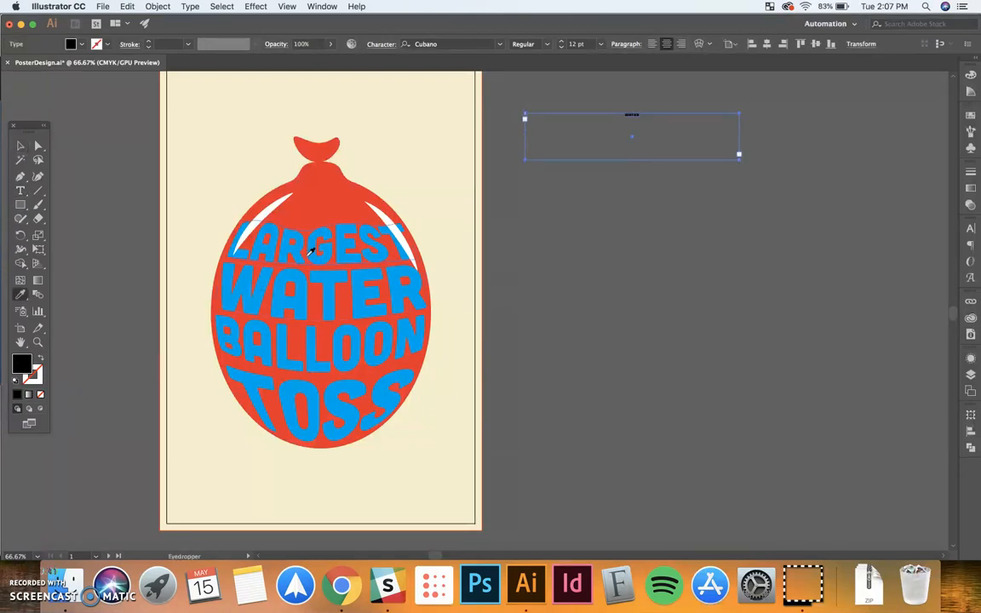
pyautogui.click(313, 247)
pyautogui.click(19, 146)
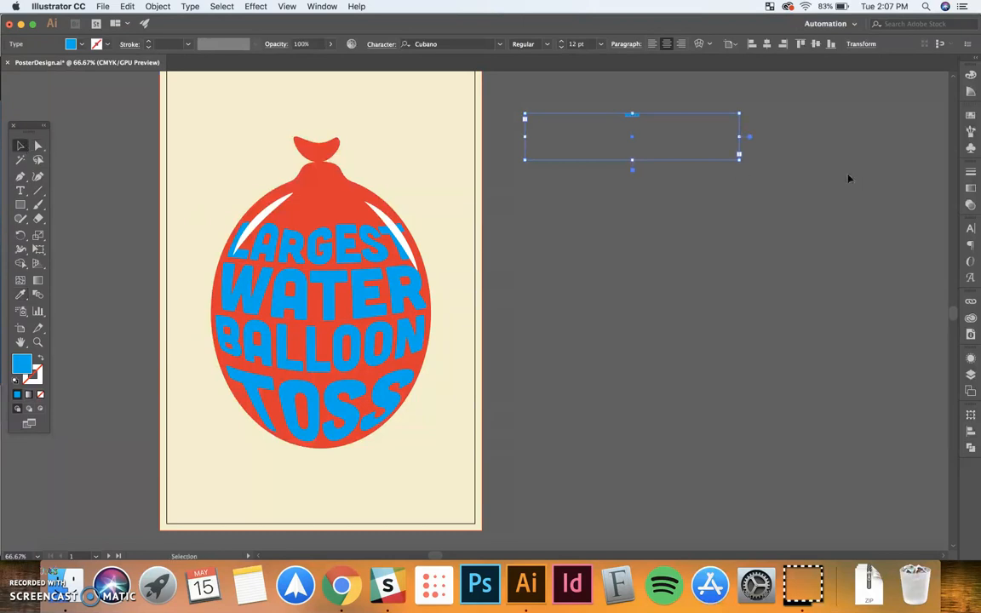
pyautogui.moveTo(737, 161); pyautogui.dragTo(673, 192)
pyautogui.press('e')
pyautogui.press('v')
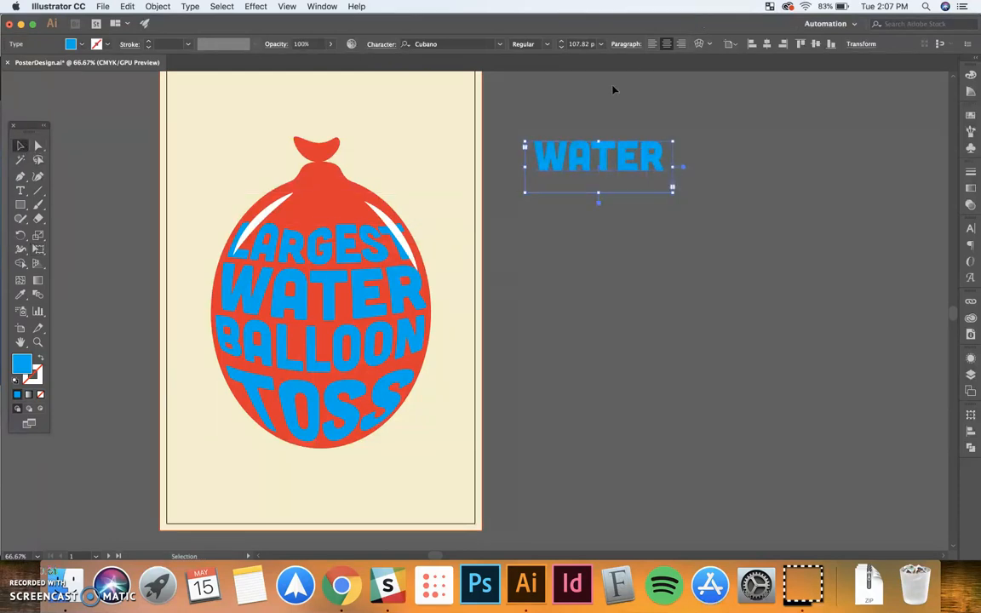
# Apply a horizontal Bulge envelope warp with 50% bend to the WATER text
pyautogui.click(710, 45)
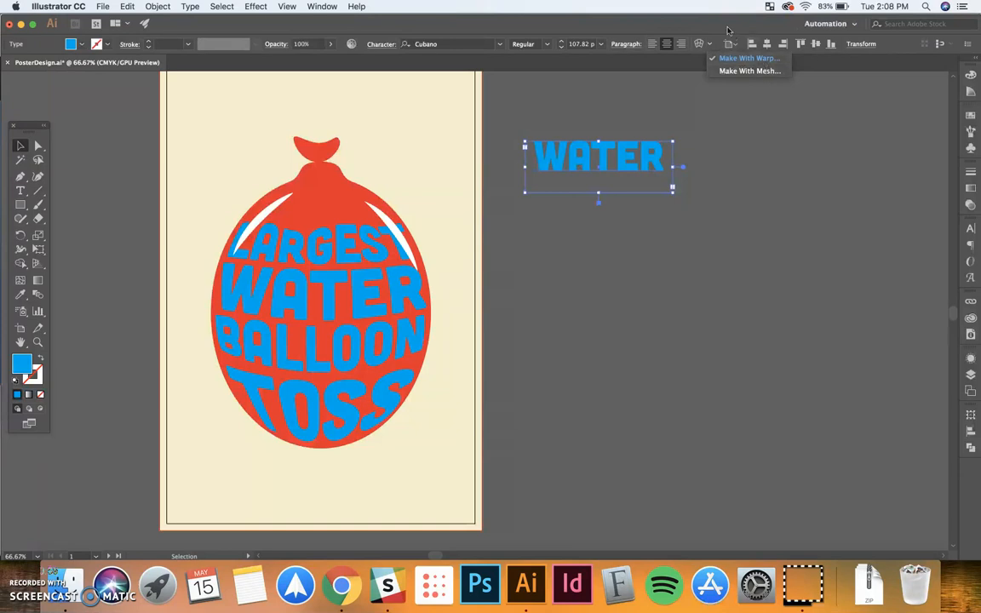
pyautogui.click(762, 59)
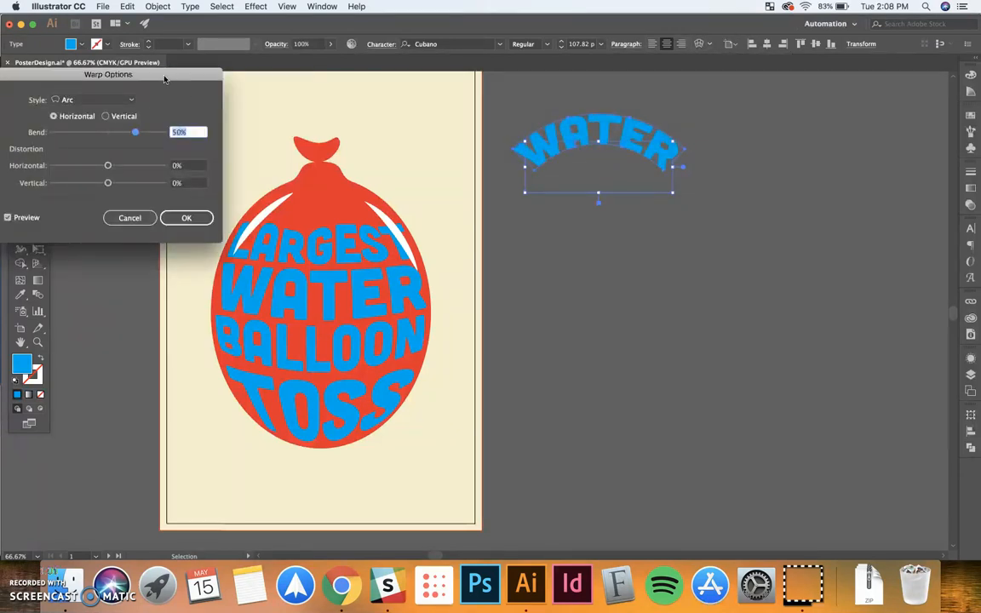
pyautogui.moveTo(164, 79); pyautogui.dragTo(167, 75)
pyautogui.click(133, 97)
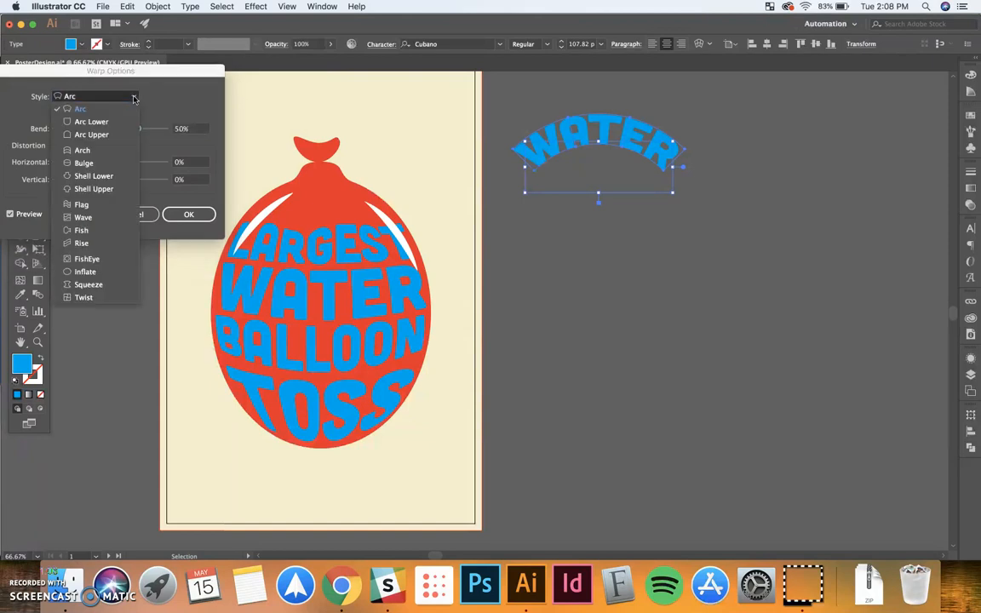
pyautogui.click(89, 151)
pyautogui.click(117, 96)
pyautogui.click(90, 164)
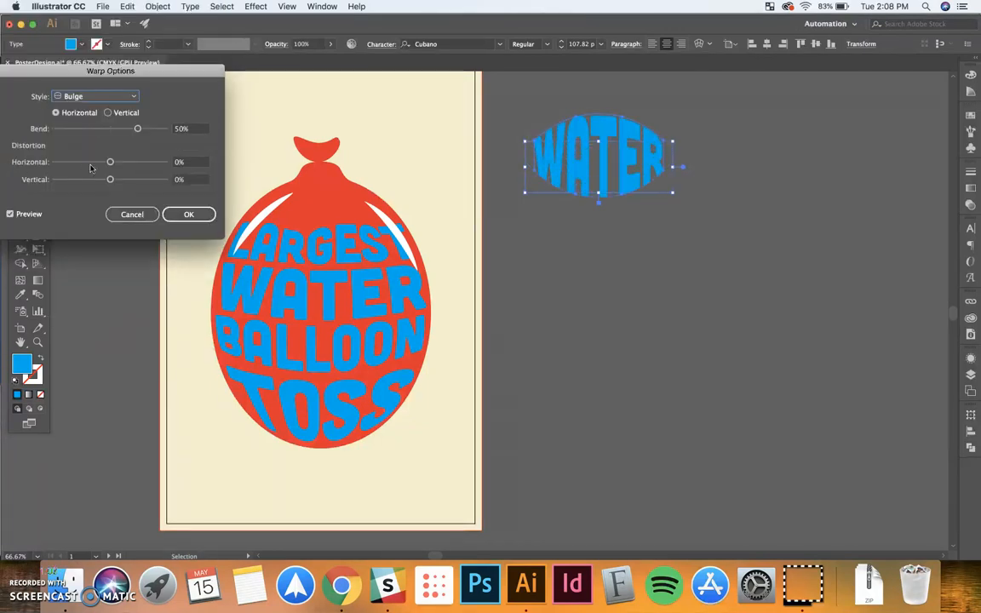
pyautogui.click(187, 213)
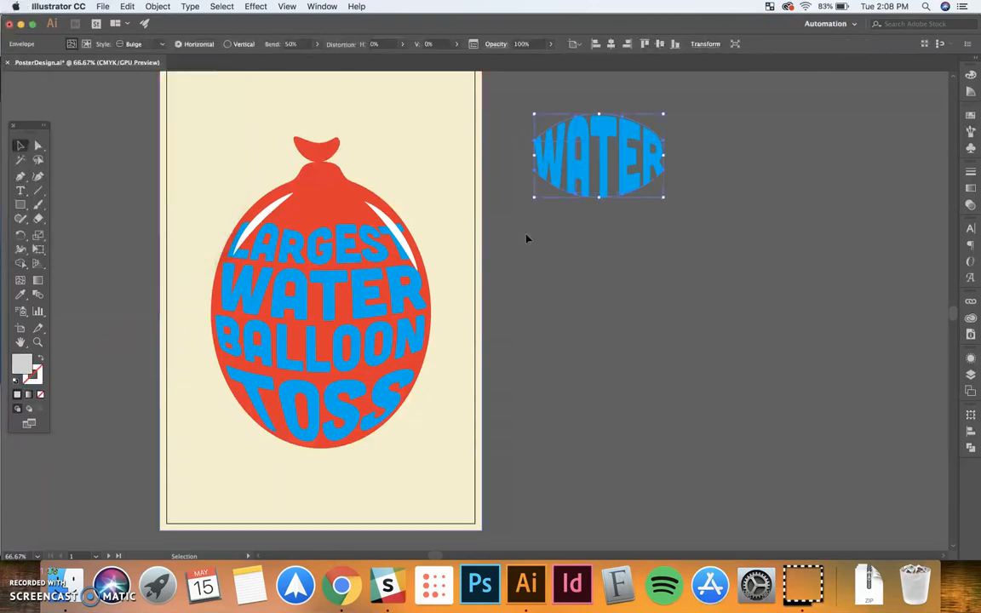
# Undo the changes to the bulged WATER, including the envelope warp itself
pyautogui.moveTo(634, 199); pyautogui.dragTo(628, 167)
pyautogui.press('super+z')
pyautogui.press('super+z')
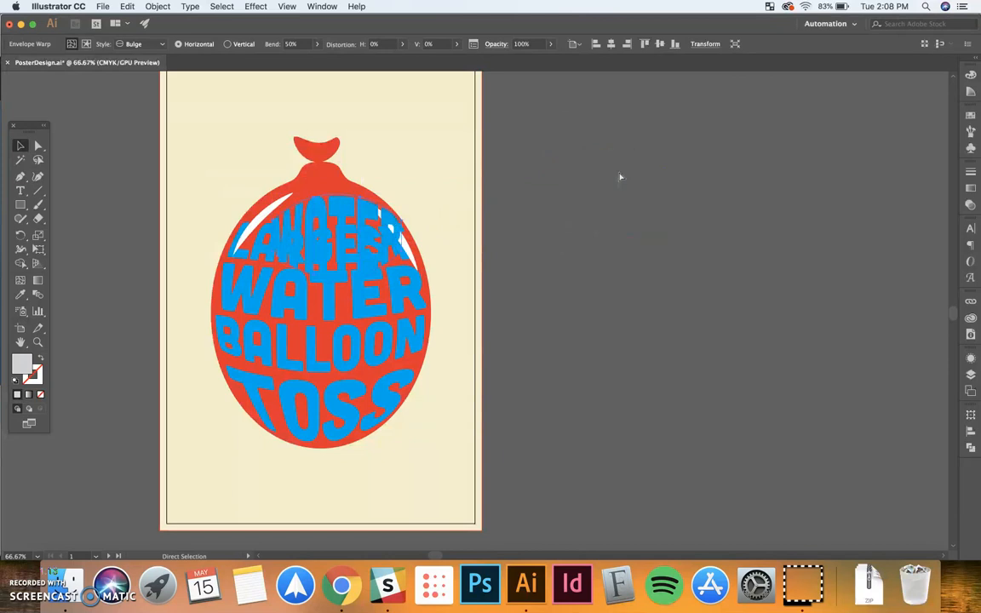
pyautogui.press('super+z')
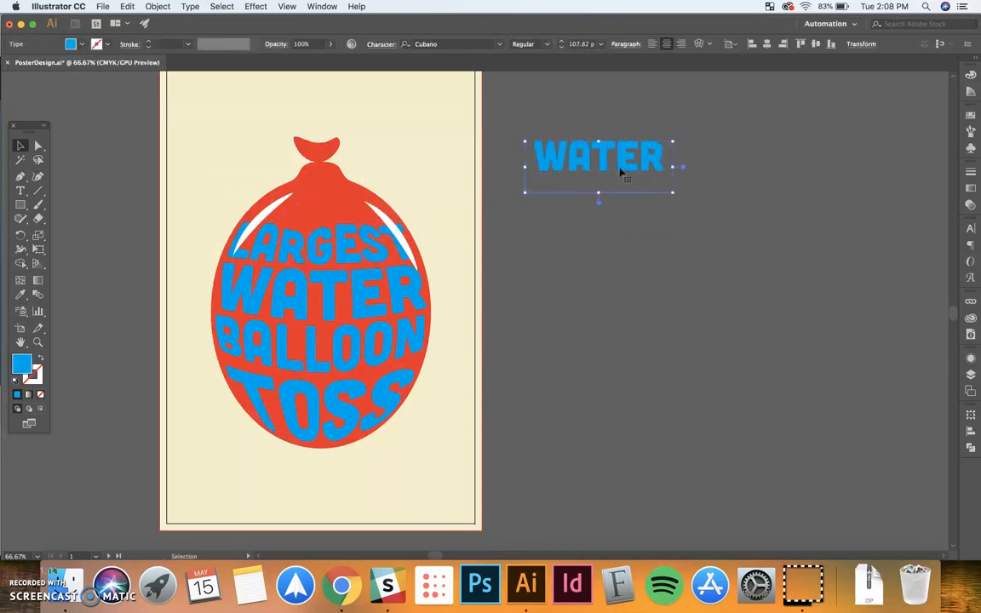
# Convert the WATER text into an envelope mesh with 4 rows and 4 columns
pyautogui.click(709, 44)
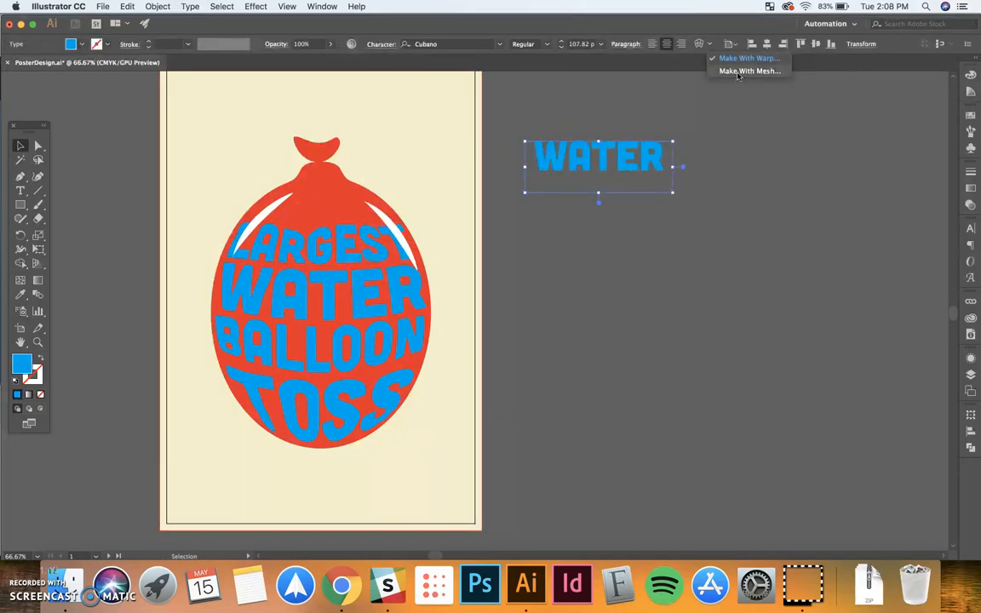
pyautogui.click(738, 72)
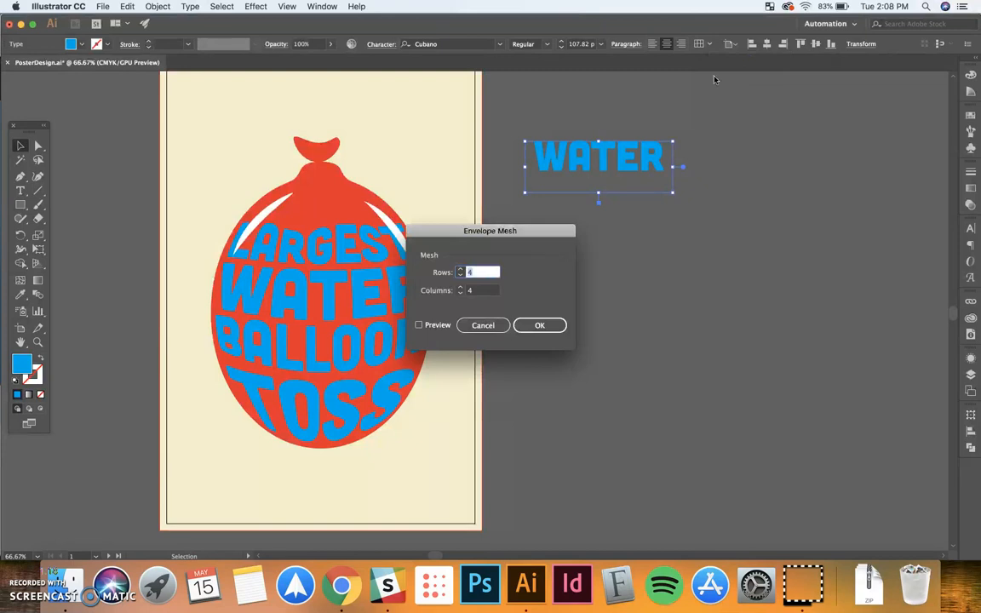
pyautogui.click(417, 325)
pyautogui.click(545, 327)
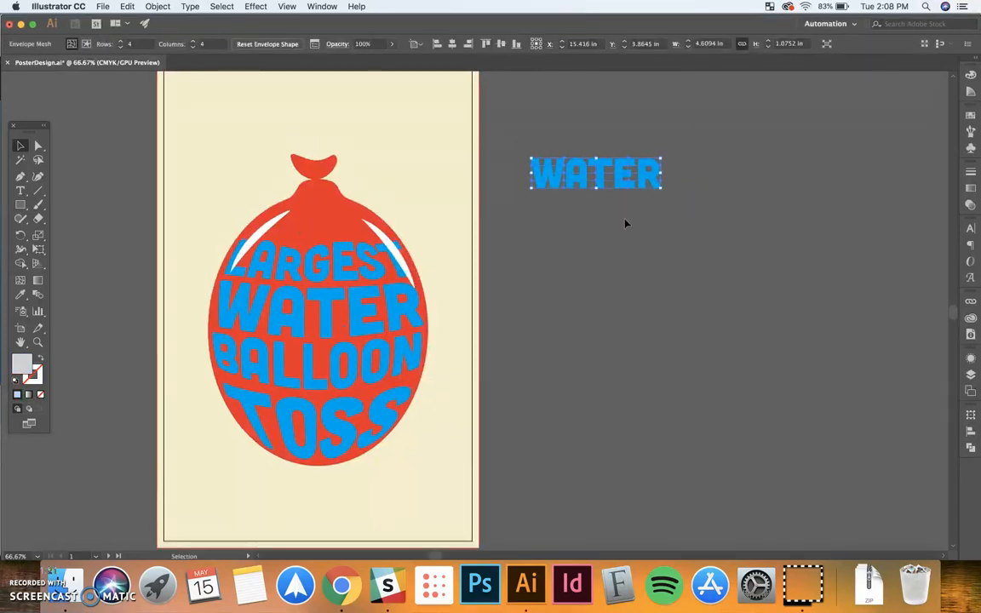
# Distort the WATER mesh by pulling three lower-edge points downward and one right-side point outward
pyautogui.press('super+equal')
pyautogui.press('super+equal')
pyautogui.click(38, 146)
pyautogui.moveTo(404, 348); pyautogui.dragTo(407, 381)
pyautogui.moveTo(475, 363); pyautogui.dragTo(483, 382)
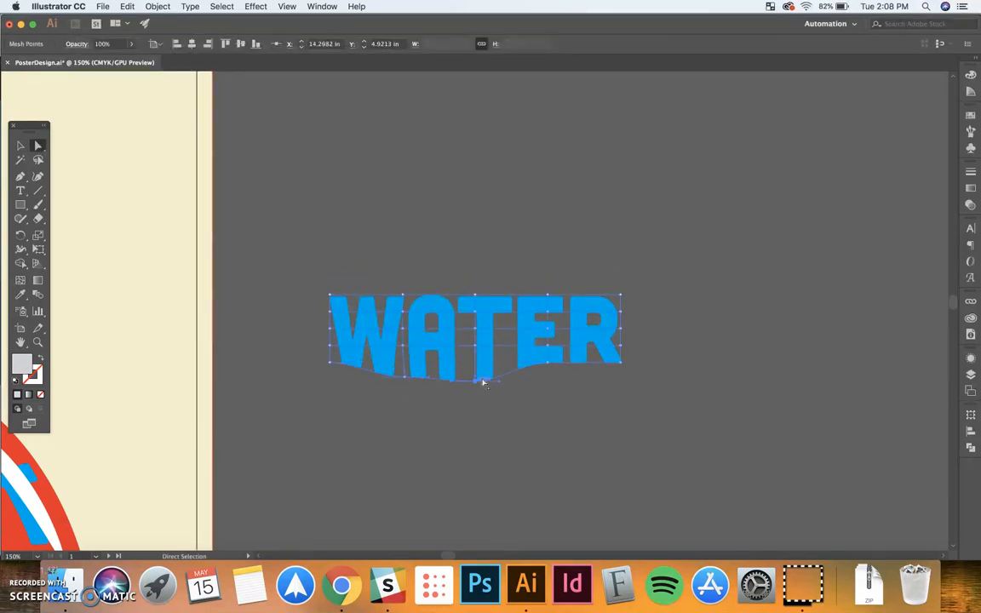
pyautogui.moveTo(547, 367); pyautogui.dragTo(562, 387)
pyautogui.moveTo(622, 358); pyautogui.dragTo(641, 340)
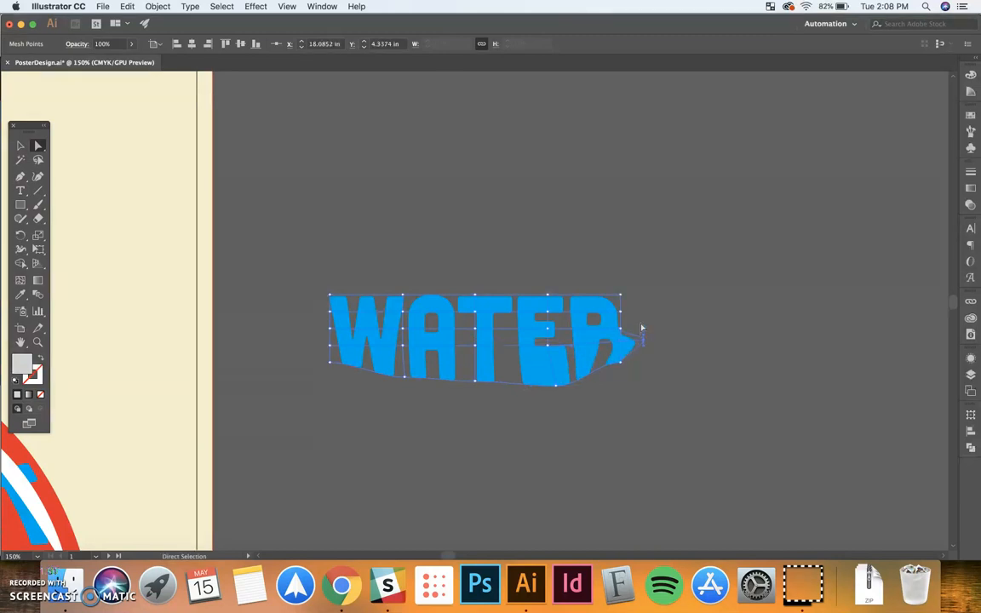
# Bring the dark hip-hop poster with the blue hat and yellow glasses into view with nothing selected
pyautogui.press('super+minus')
pyautogui.press('super+minus')
pyautogui.press('super+minus')
pyautogui.click(21, 144)
pyautogui.moveTo(476, 296); pyautogui.dragTo(592, 190)
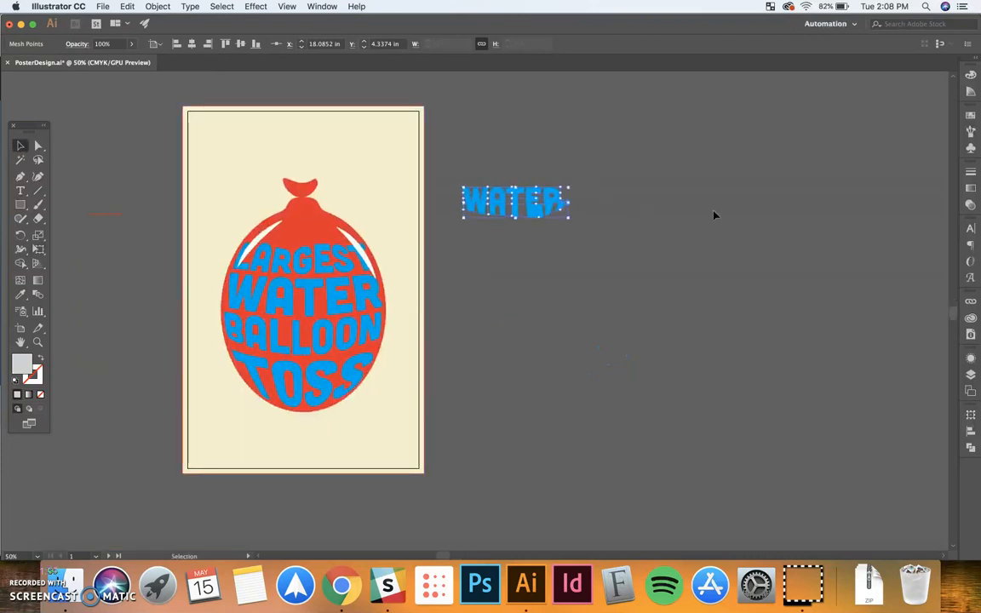
pyautogui.press('super+minus')
pyautogui.moveTo(726, 282); pyautogui.dragTo(330, 212)
pyautogui.moveTo(655, 291); pyautogui.dragTo(309, 259)
pyautogui.moveTo(390, 266); pyautogui.dragTo(368, 263)
pyautogui.click(561, 198)
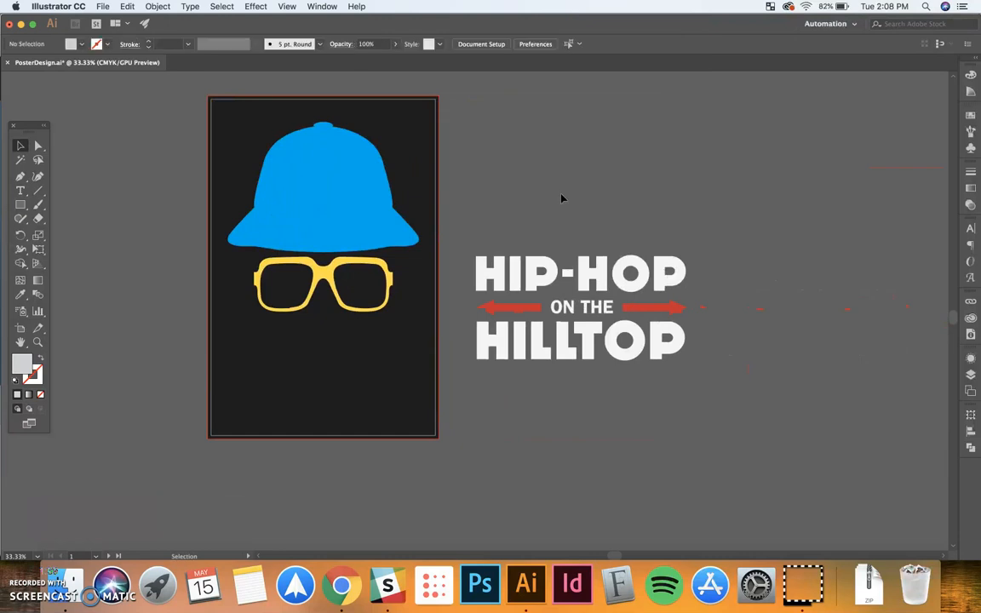
# Isolate the title group beside the hip-hop poster to inspect its HIP-HOP text line, and leave the group
pyautogui.moveTo(506, 196); pyautogui.dragTo(410, 226)
pyautogui.press('super+equal')
pyautogui.press('super+equal')
pyautogui.click(410, 226)
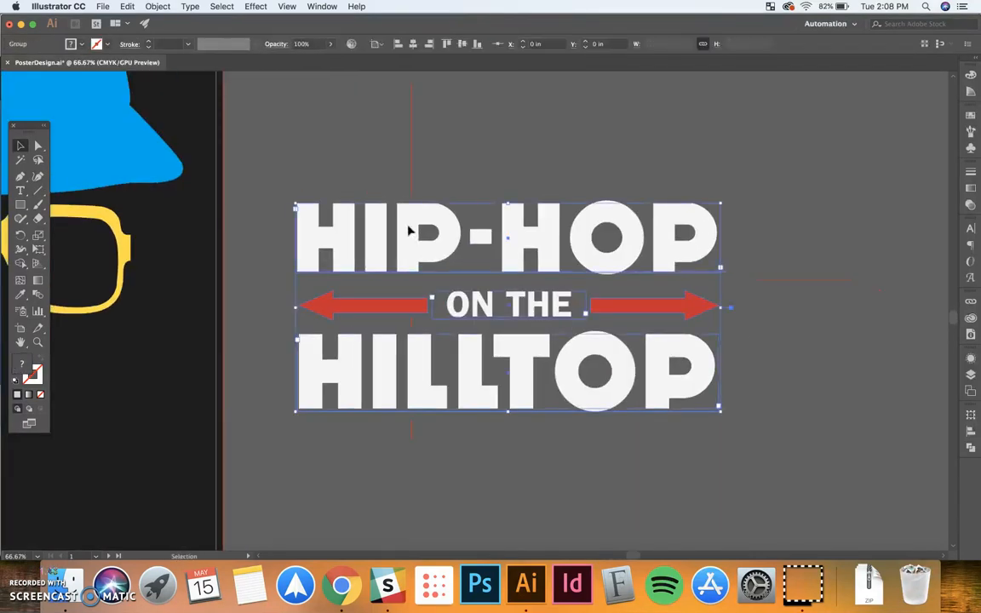
pyautogui.doubleClick(408, 227)
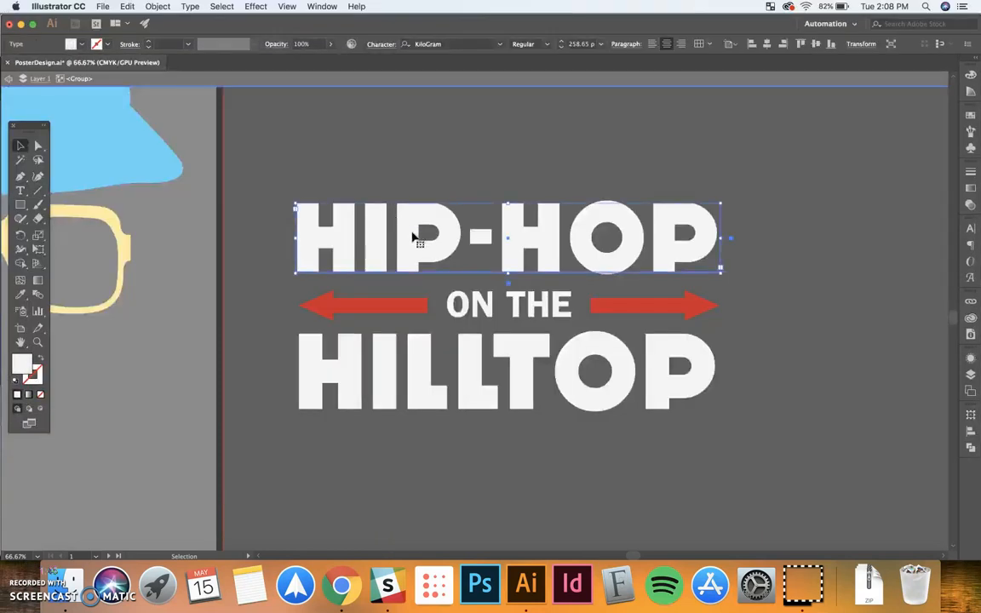
pyautogui.doubleClick(454, 128)
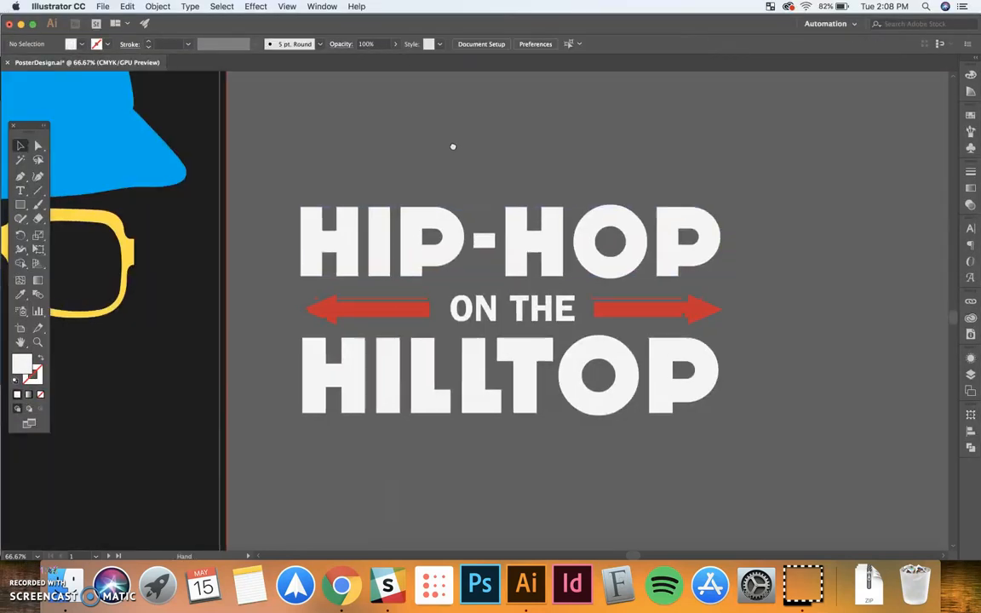
pyautogui.scroll(2, 458, 144)
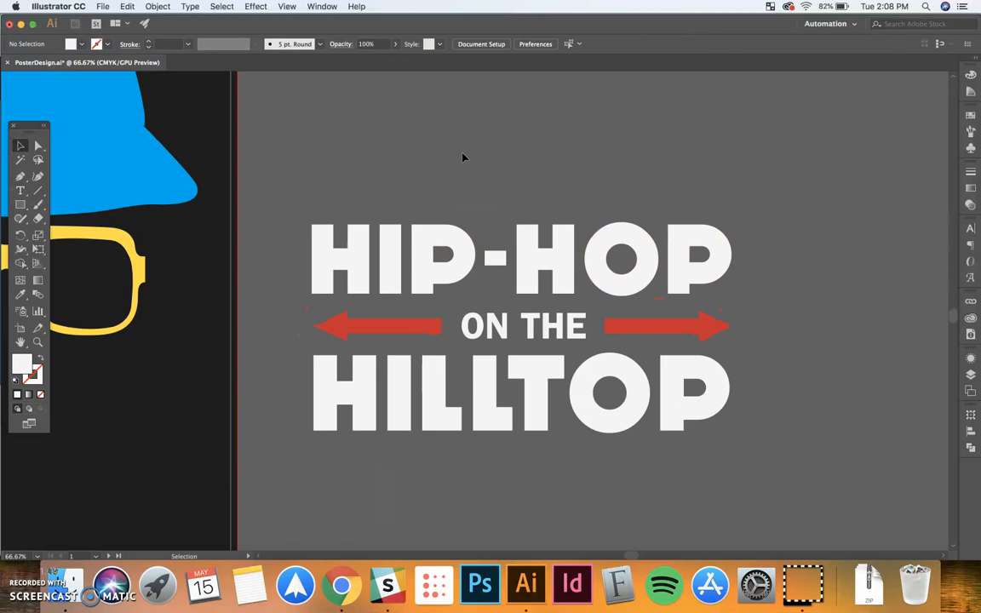
# Examine the layout of the HIP-HOP ON THE HILLTOP title group and its arrows next to the poster artwork
pyautogui.press('super+minus')
pyautogui.hscroll(-3, 468, 156)
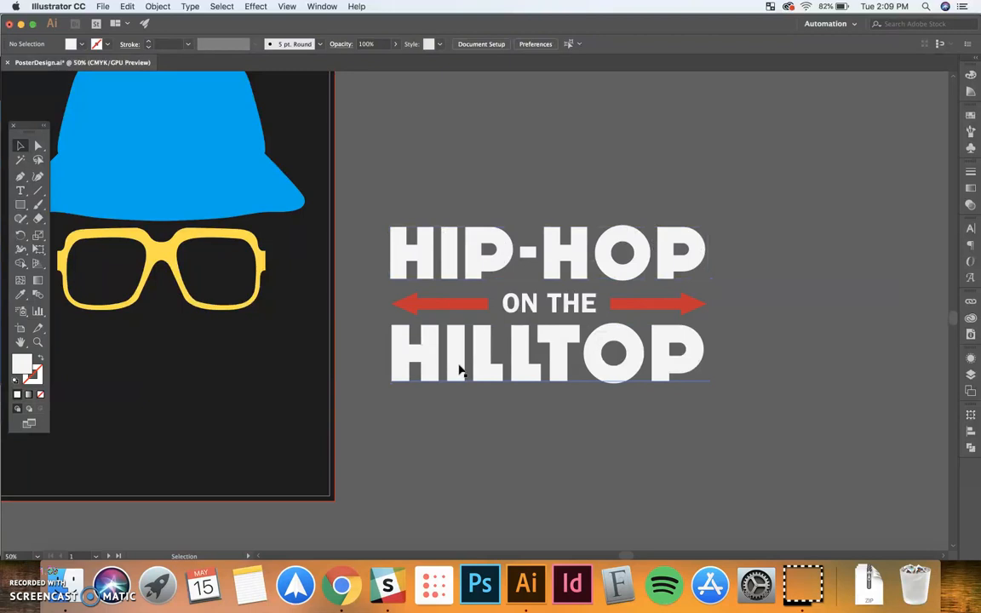
pyautogui.click(697, 312)
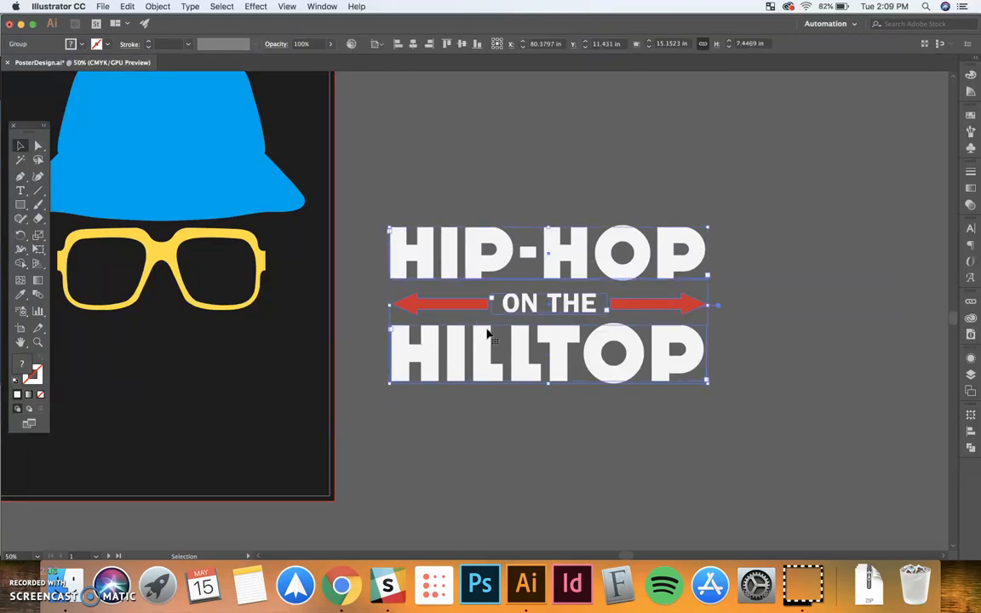
pyautogui.click(504, 178)
pyautogui.press('super+minus')
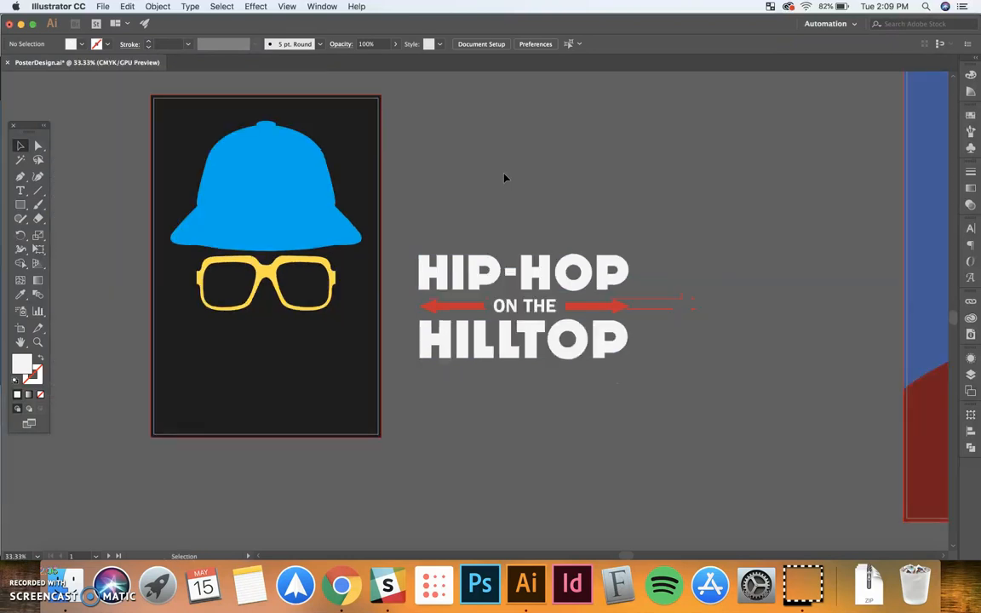
pyautogui.moveTo(507, 176); pyautogui.dragTo(572, 192)
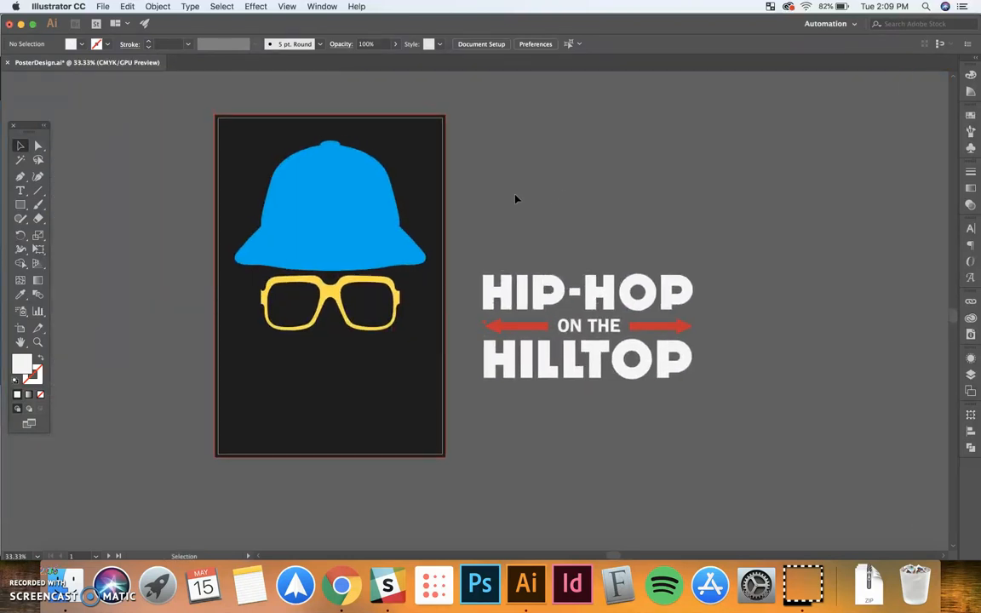
# Scale down the hat and glasses artwork to about two thirds and center it horizontally on the poster
pyautogui.moveTo(516, 199); pyautogui.dragTo(644, 203)
pyautogui.click(486, 221)
pyautogui.moveTo(559, 337); pyautogui.dragTo(497, 287)
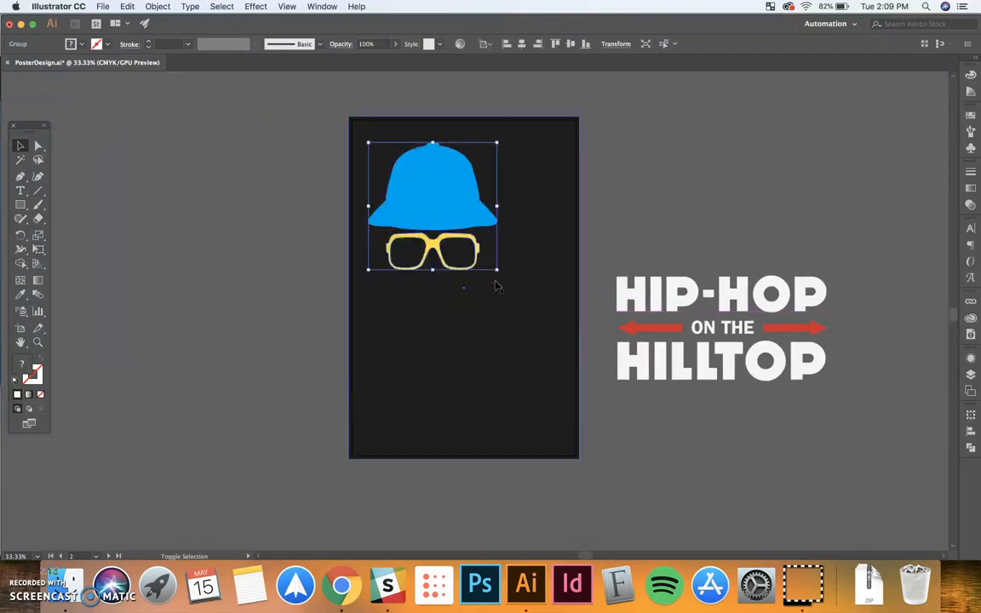
pyautogui.click(522, 45)
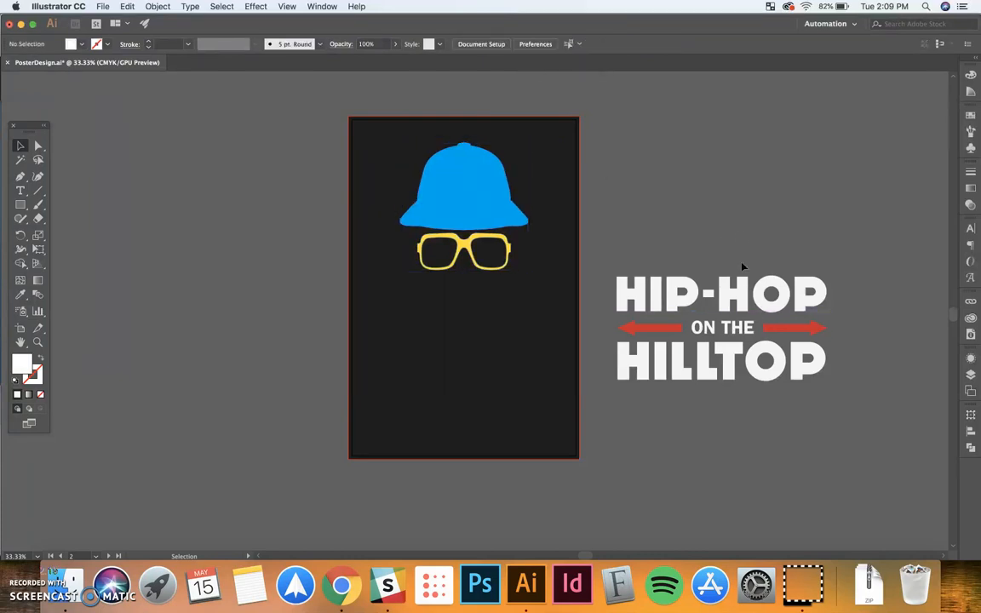
# Place the HIP-HOP ON THE HILLTOP title below the glasses, scale it to about 8.3 in wide, and center it horizontally on the poster
pyautogui.click(742, 315)
pyautogui.moveTo(742, 315); pyautogui.dragTo(492, 316)
pyautogui.press('e')
pyautogui.moveTo(577, 385); pyautogui.dragTo(478, 352)
pyautogui.moveTo(474, 291); pyautogui.dragTo(513, 294)
pyautogui.click(414, 43)
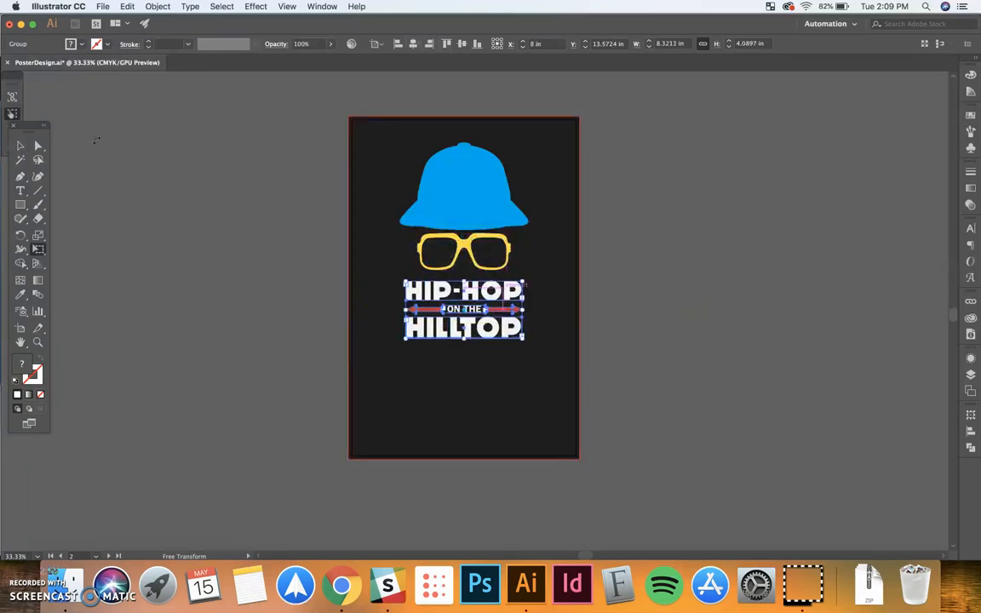
pyautogui.click(21, 146)
pyautogui.click(218, 172)
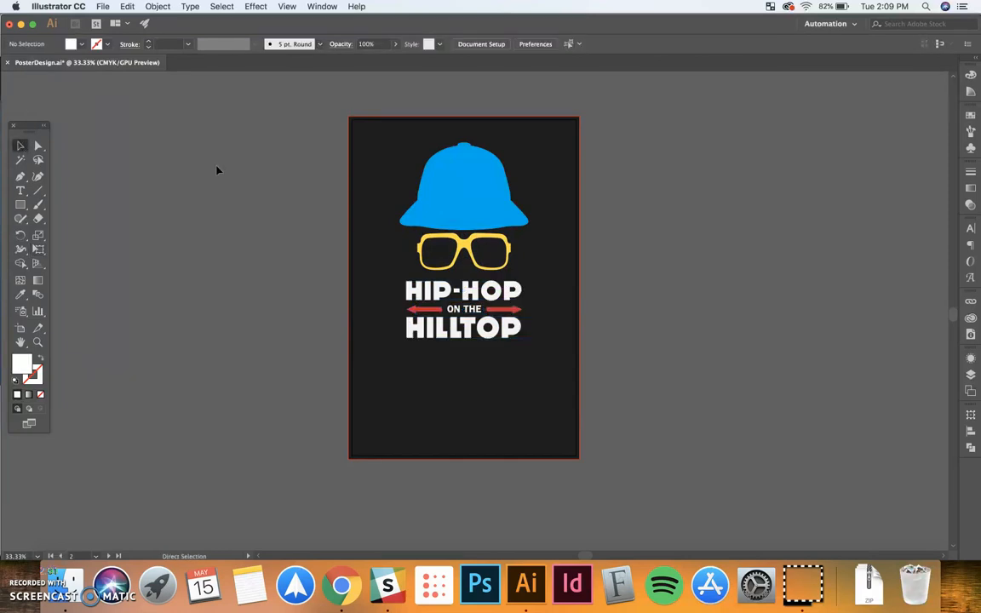
# Shift the hat and glasses artwork slightly up on the poster, leaving more space above the title, and deselect it
pyautogui.press('super+minus')
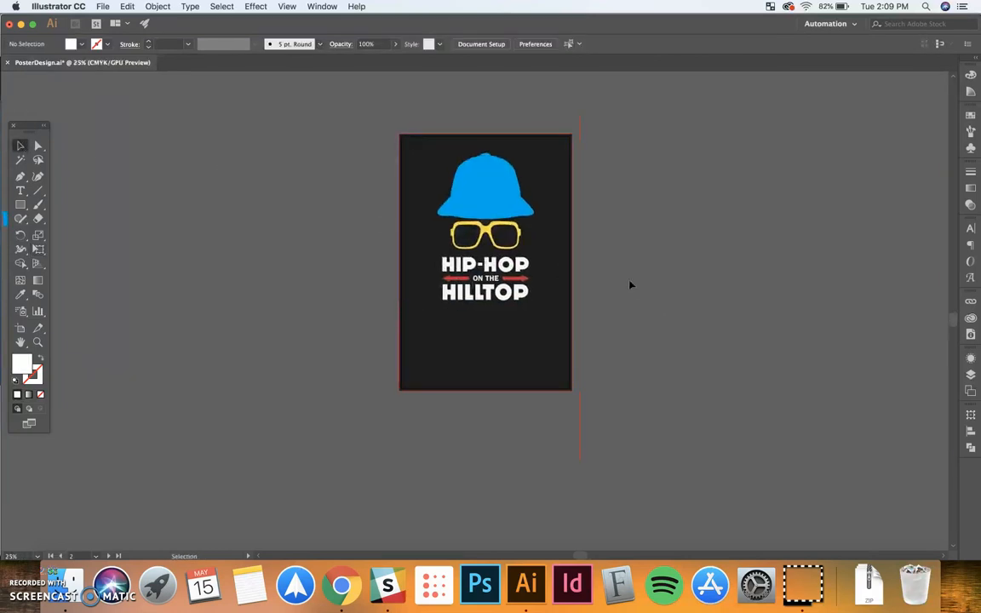
pyautogui.click(460, 170)
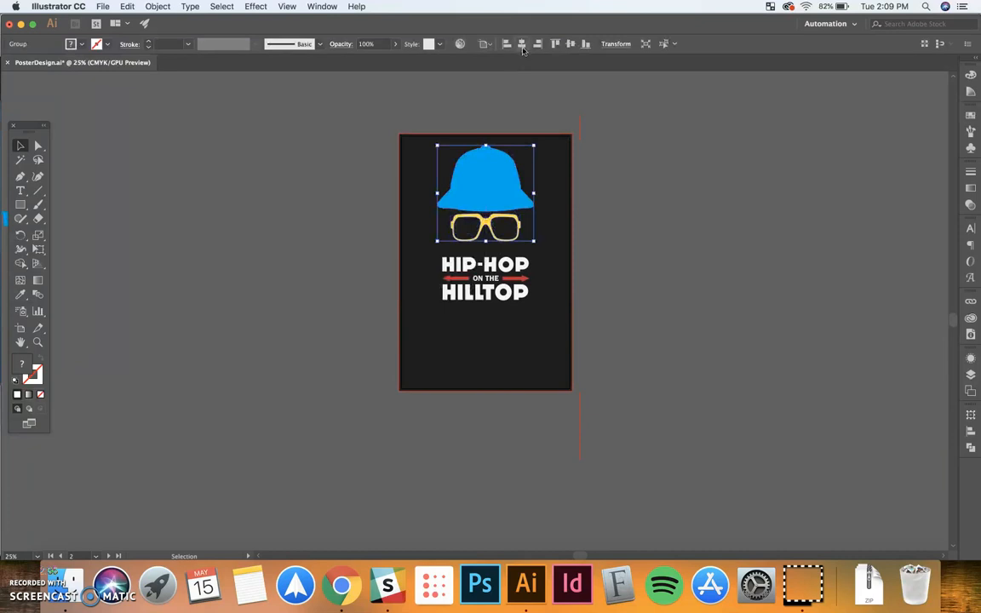
pyautogui.click(707, 254)
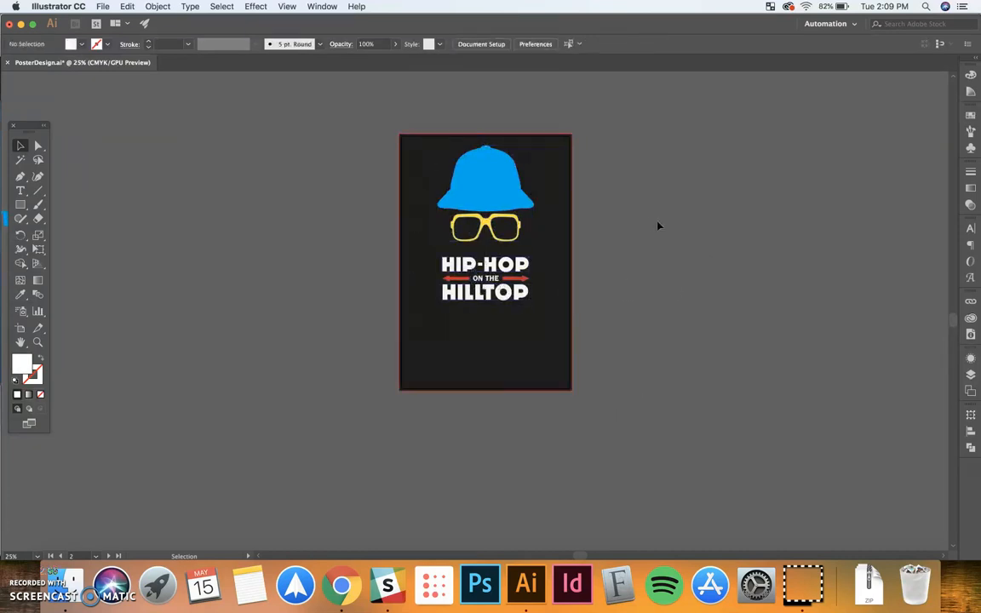
# Bring the Anchorman poster into view, isolate its title group to inspect the ANCHORMAN text line's font, and leave the group
pyautogui.moveTo(756, 254); pyautogui.dragTo(455, 236)
pyautogui.moveTo(605, 232); pyautogui.dragTo(350, 271)
pyautogui.moveTo(782, 337); pyautogui.dragTo(686, 336)
pyautogui.press('super+equal')
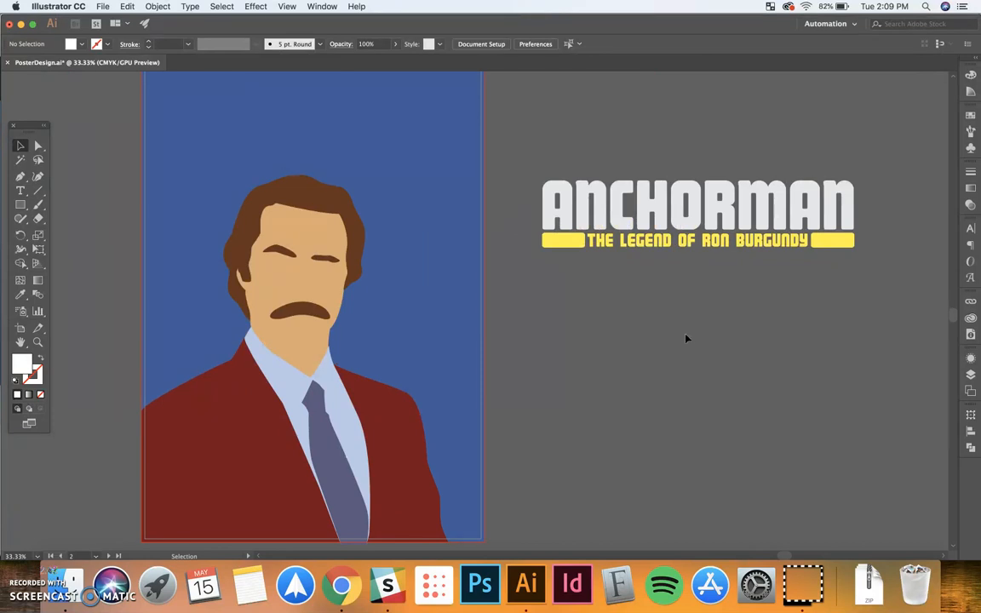
pyautogui.doubleClick(647, 207)
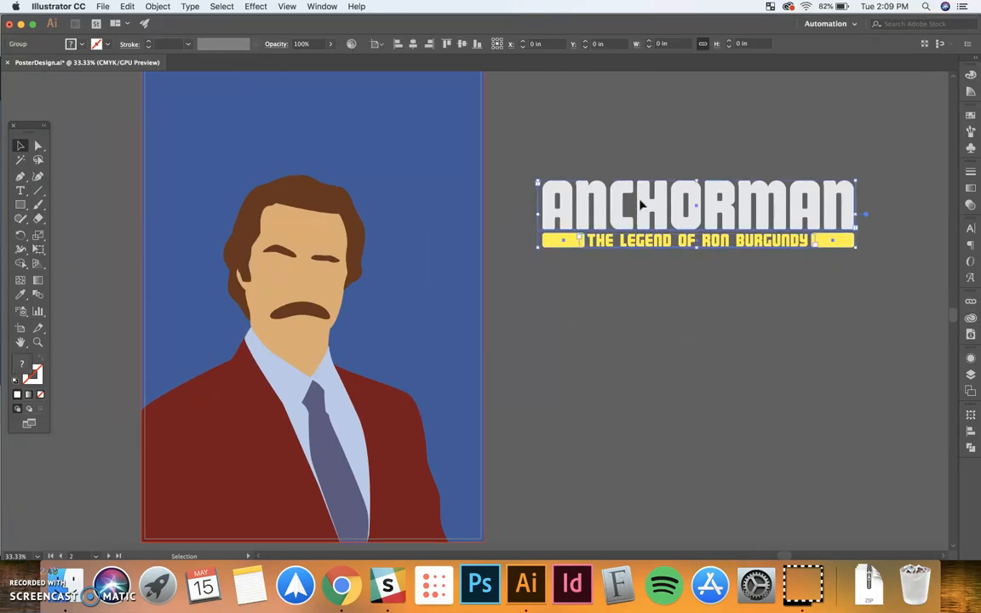
pyautogui.doubleClick(647, 207)
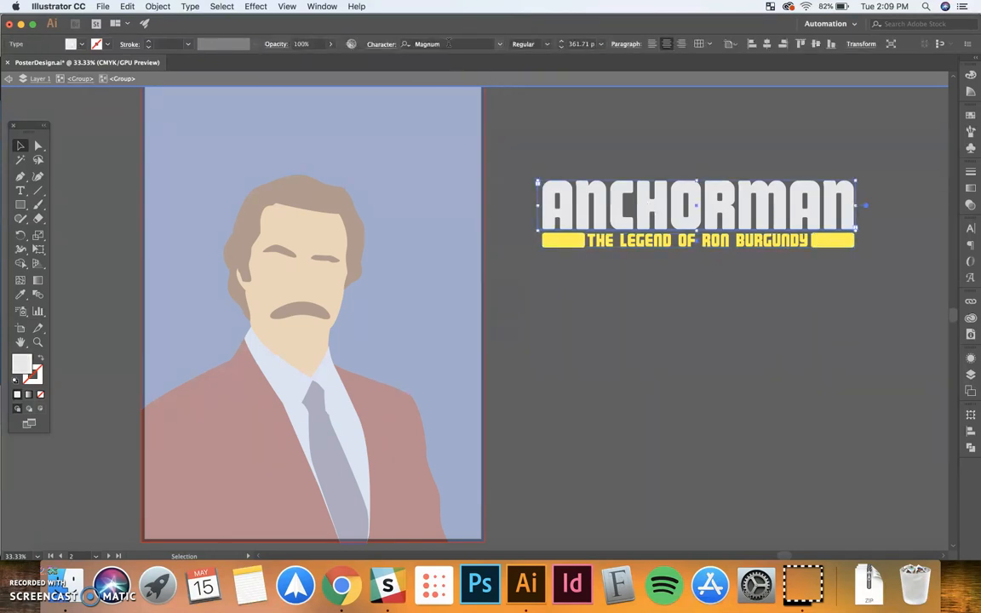
pyautogui.press('Escape')
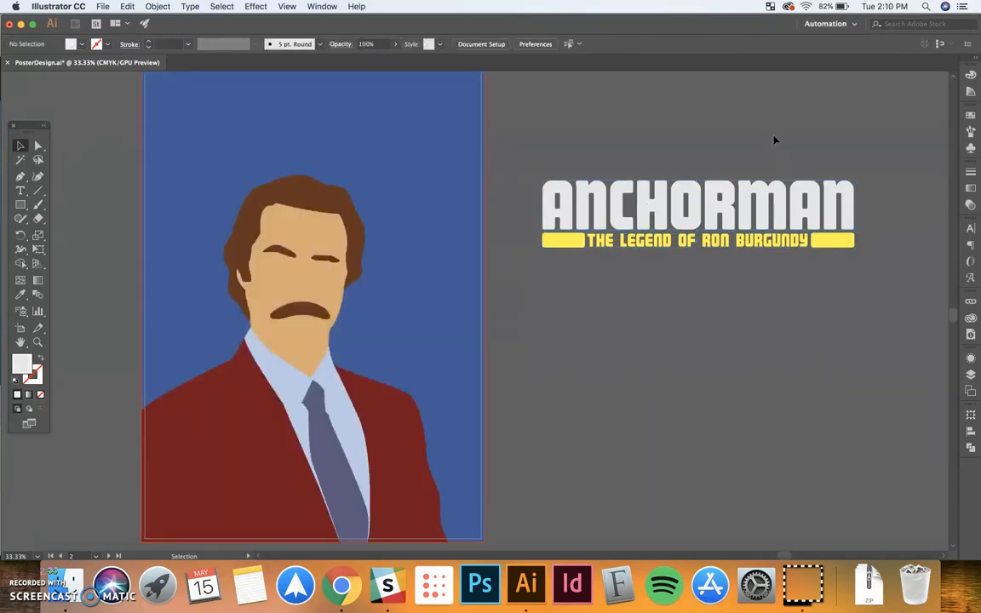
# Examine the ANCHORMAN title lettering, its subtitle and the yellow bars beside the blue poster
pyautogui.scroll(2, 693, 123)
pyautogui.scroll(1, 686, 170)
pyautogui.click(669, 219)
pyautogui.click(666, 176)
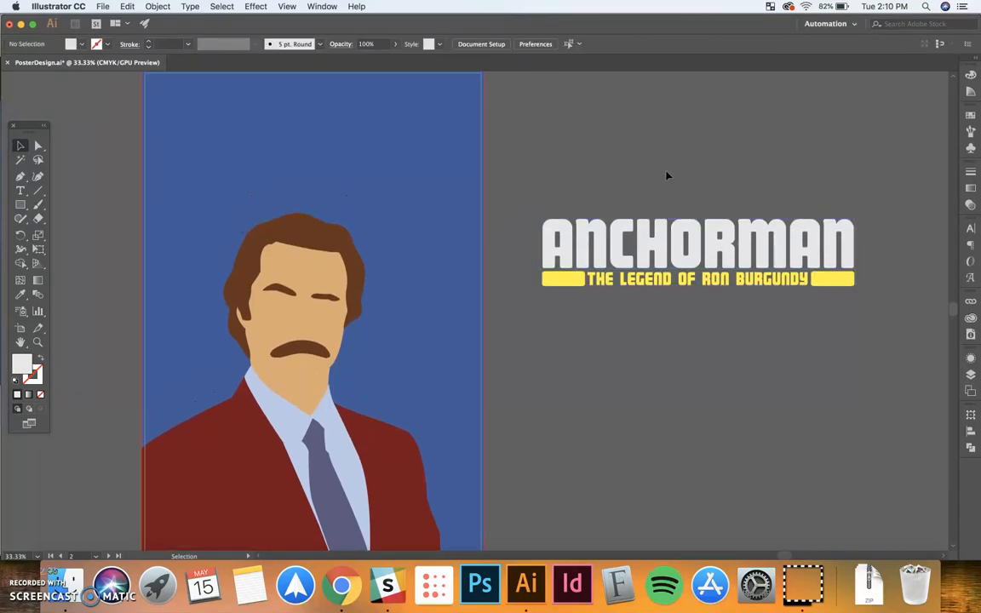
pyautogui.scroll(2, 665, 176)
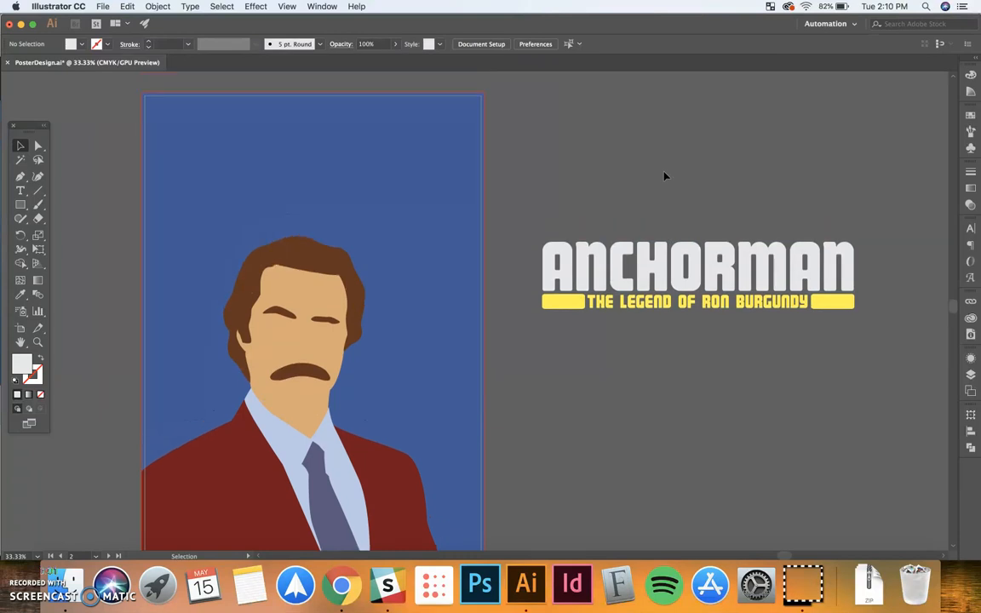
pyautogui.hscroll(-3, 682, 213)
pyautogui.scroll(1, 681, 213)
pyautogui.moveTo(782, 281); pyautogui.dragTo(756, 201)
pyautogui.hscroll(10, 530, 273)
pyautogui.click(532, 269)
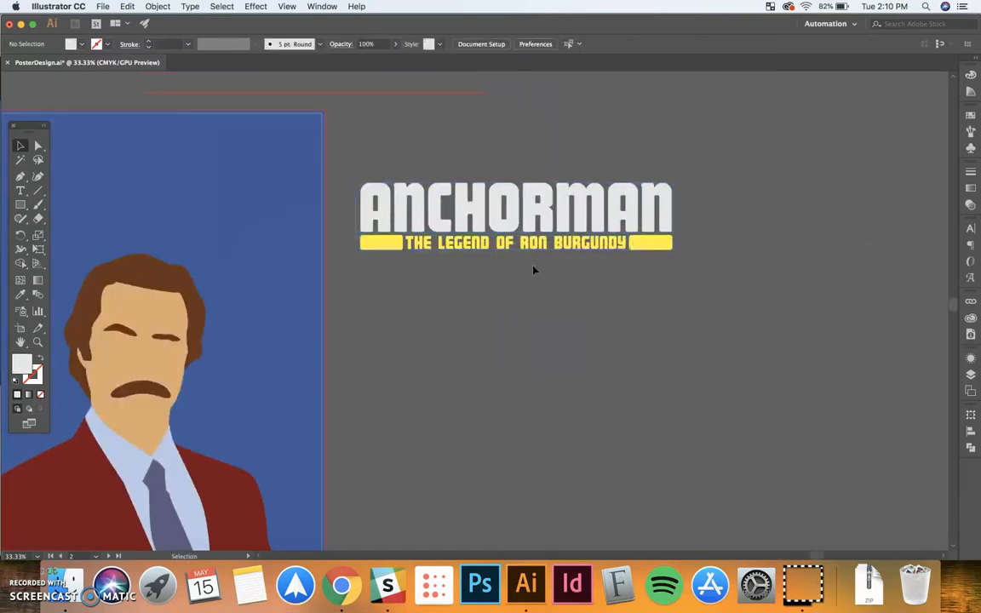
pyautogui.scroll(-4, 532, 269)
pyautogui.scroll(2, 532, 266)
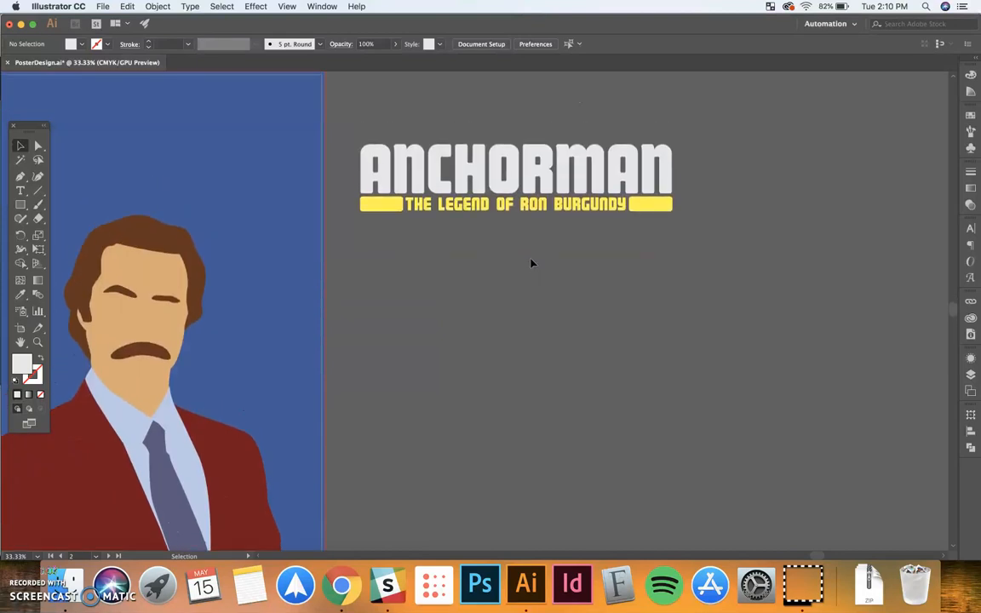
# Isolate the ANCHORMAN title group again to inspect how its lettering and yellow bars are built, and leave the group
pyautogui.click(499, 166)
pyautogui.doubleClick(495, 169)
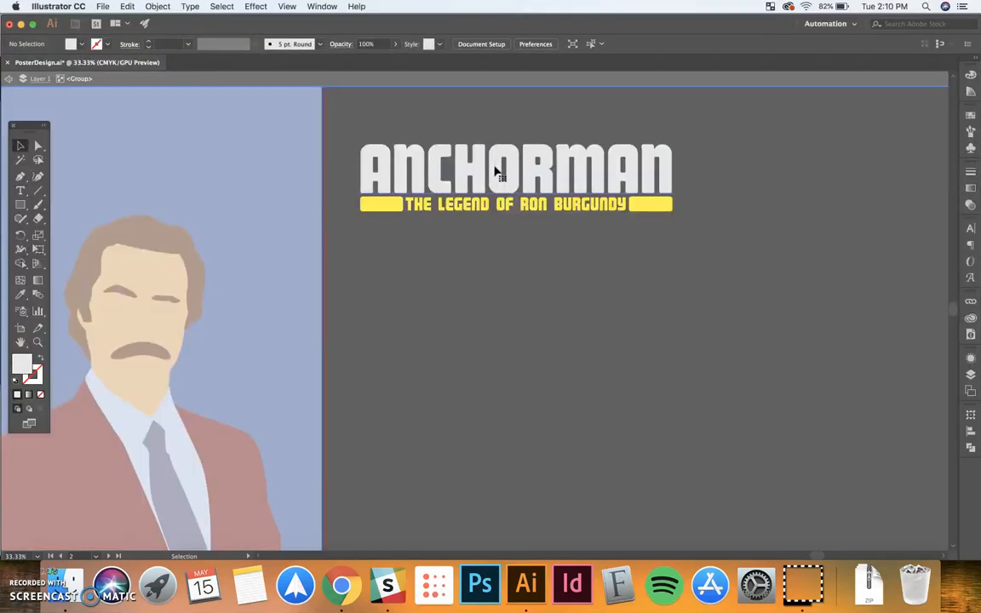
pyautogui.doubleClick(520, 124)
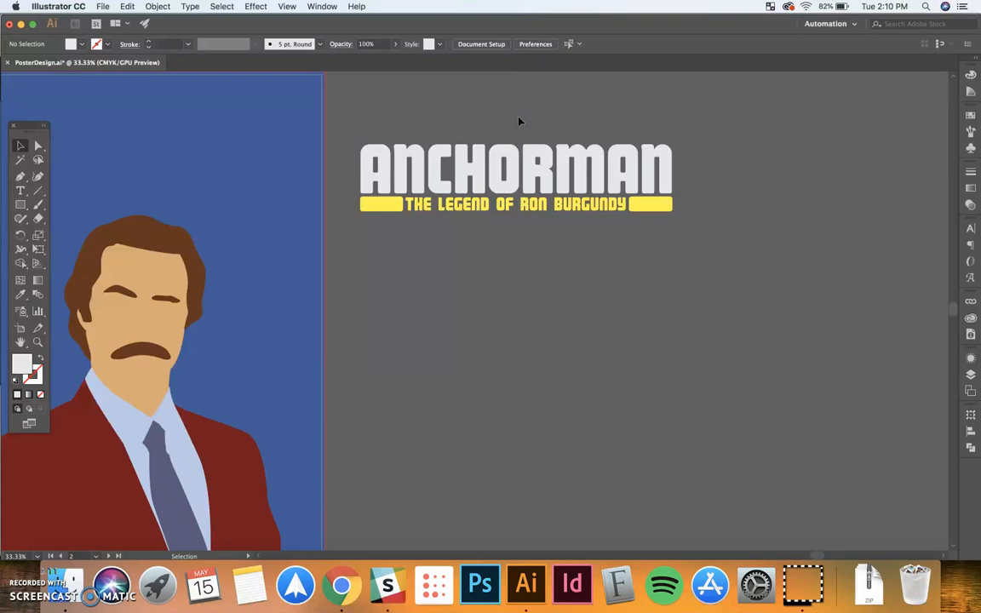
pyautogui.doubleClick(371, 207)
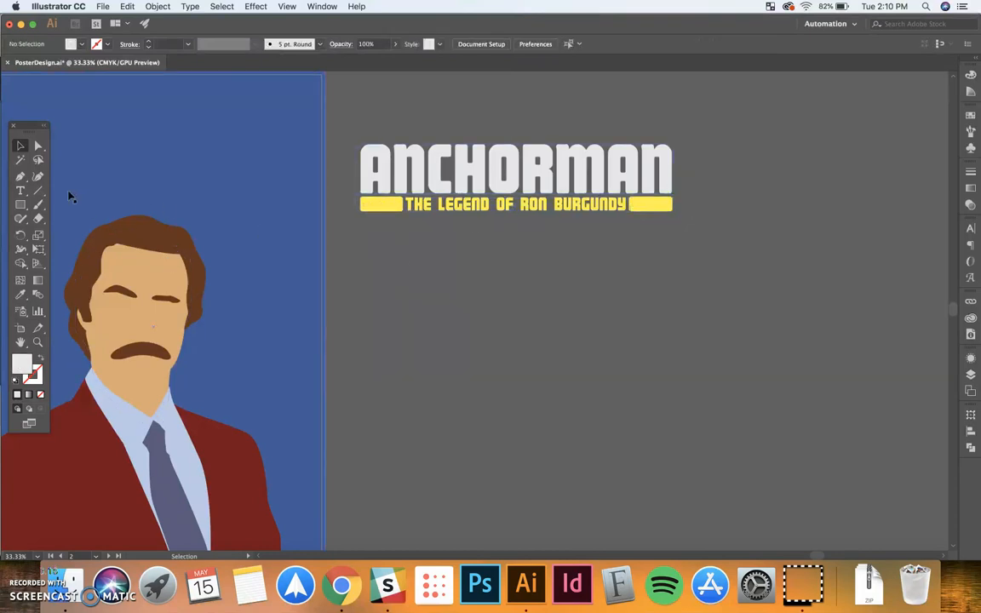
# Draw a rectangle about 3.05 by 0.92 in beneath the yellow bar to the left of the Anchorman subtitle
pyautogui.hscroll(-3, 440, 265)
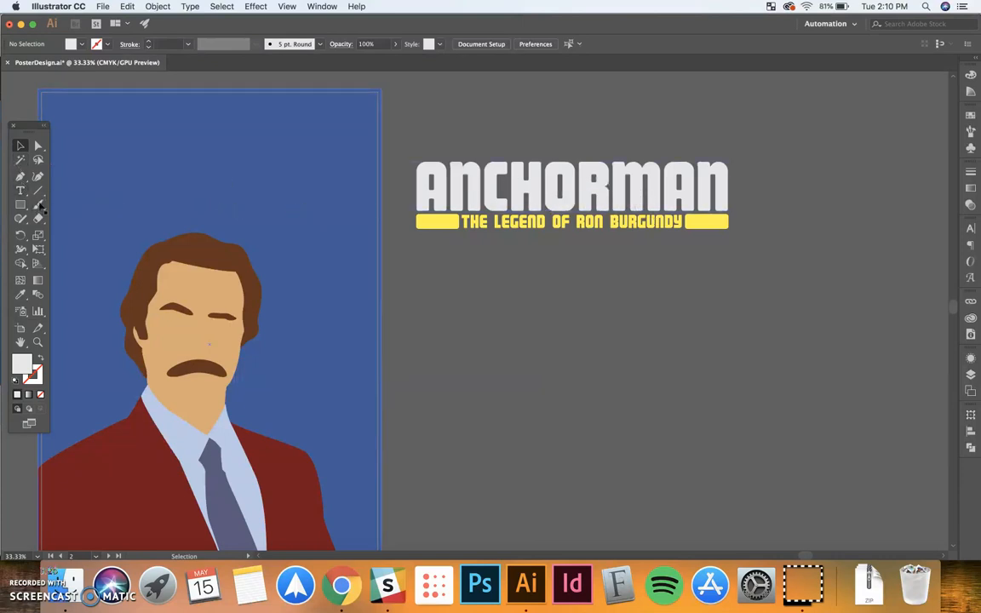
pyautogui.click(21, 206)
pyautogui.press('super+equal')
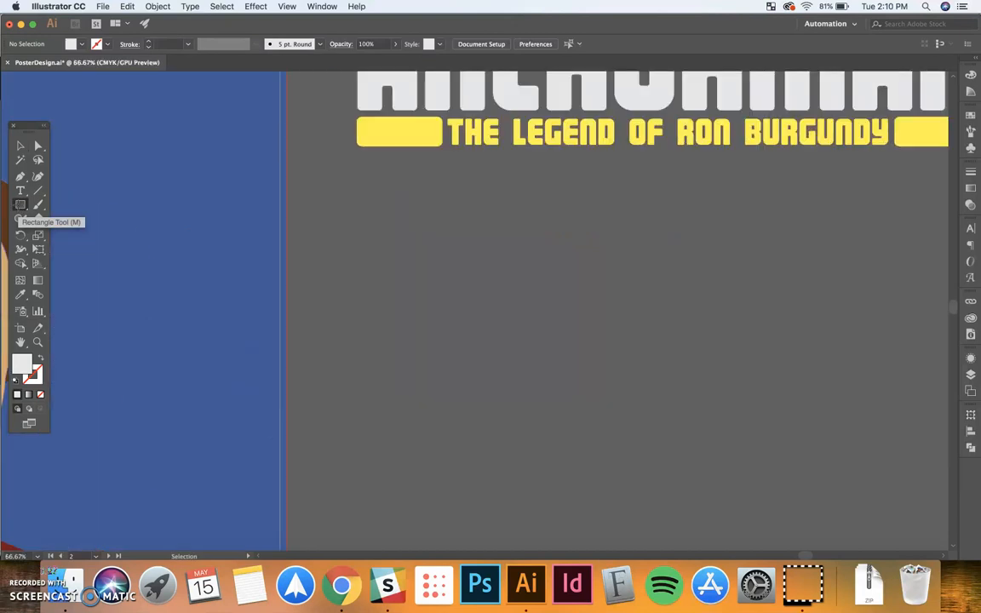
pyautogui.moveTo(339, 194); pyautogui.dragTo(426, 221)
pyautogui.click(20, 145)
pyautogui.click(436, 249)
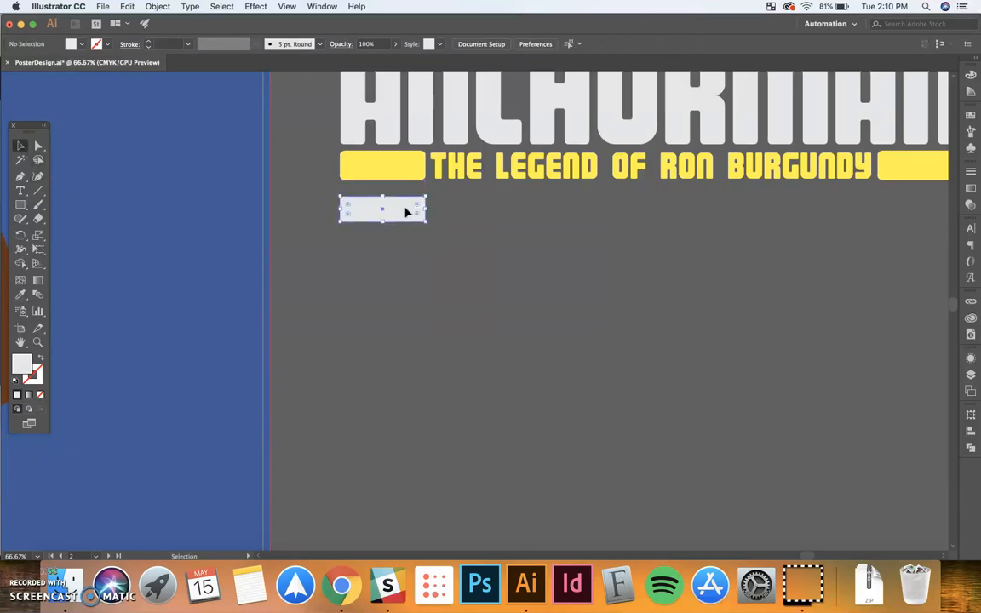
# Fill the new rectangle with the yellow sampled from the title's bar using the Eyedropper
pyautogui.click(405, 212)
pyautogui.press('i')
pyautogui.click(399, 170)
pyautogui.click(19, 146)
pyautogui.click(511, 286)
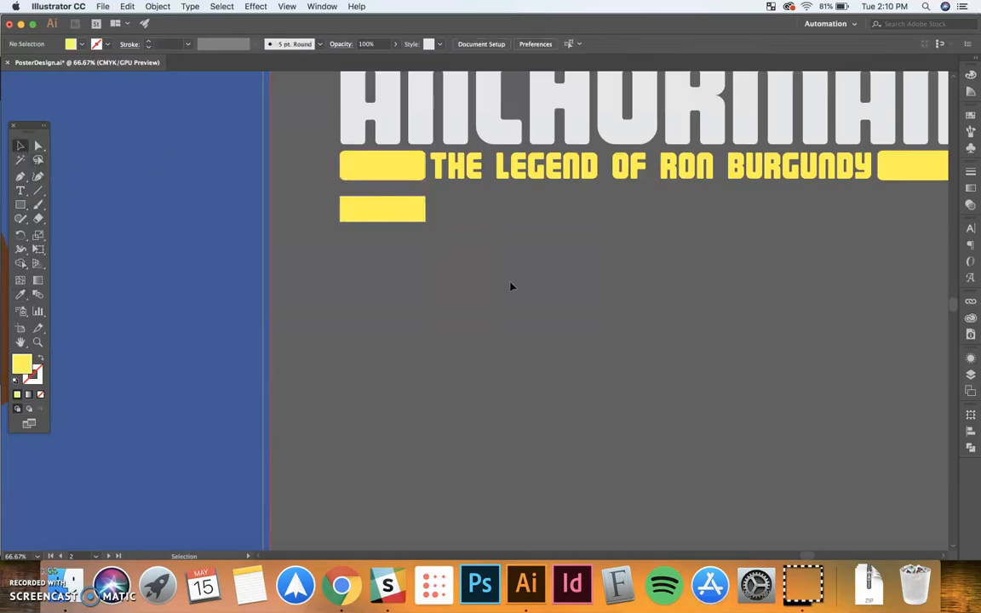
# Round all corners of the new yellow rectangle to resemble the title's bar above it
pyautogui.scroll(3, 477, 290)
pyautogui.hscroll(-3, 477, 290)
pyautogui.press('super+=')
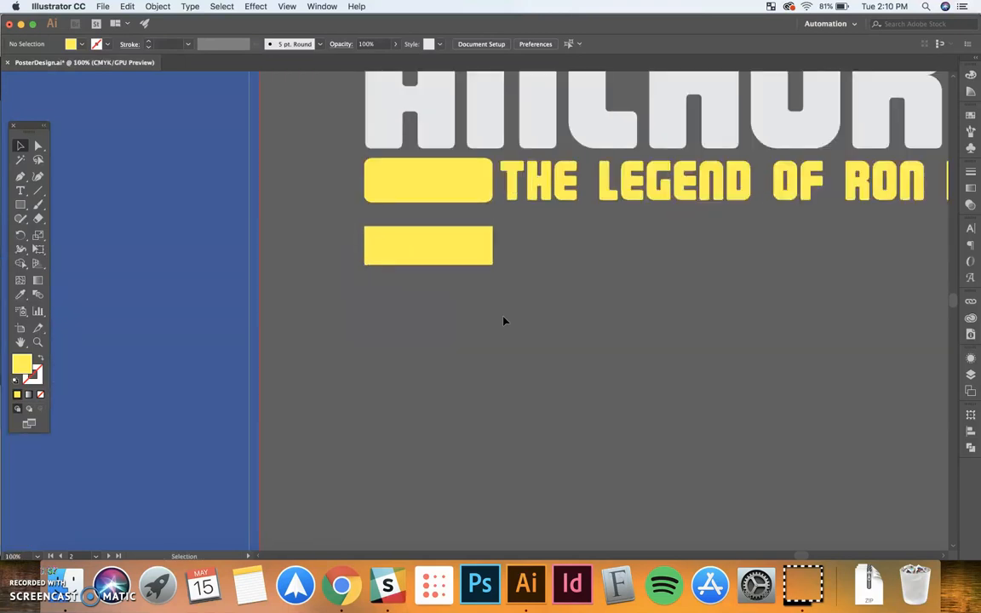
pyautogui.moveTo(389, 84); pyautogui.dragTo(373, 145)
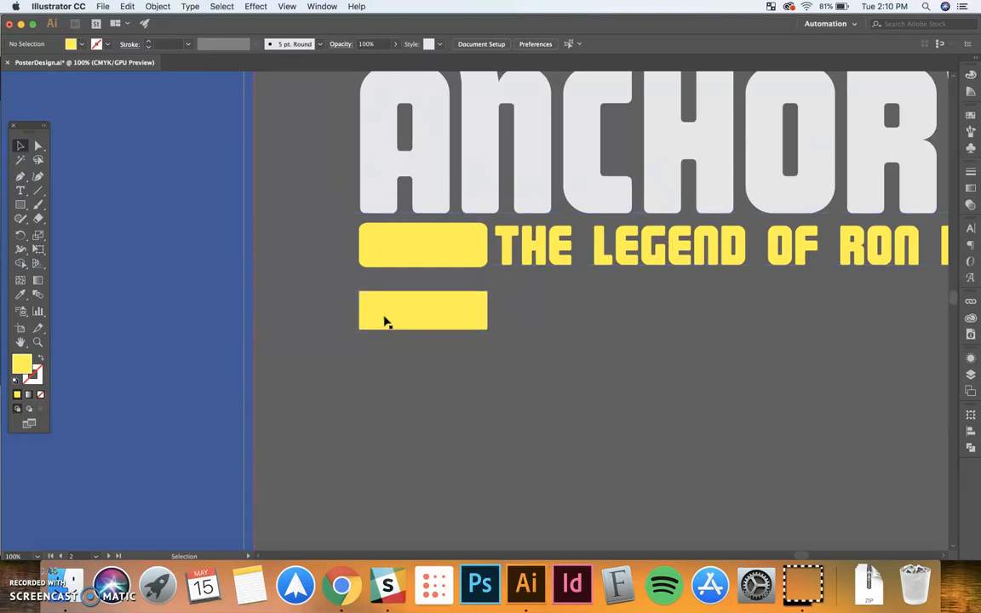
pyautogui.click(427, 307)
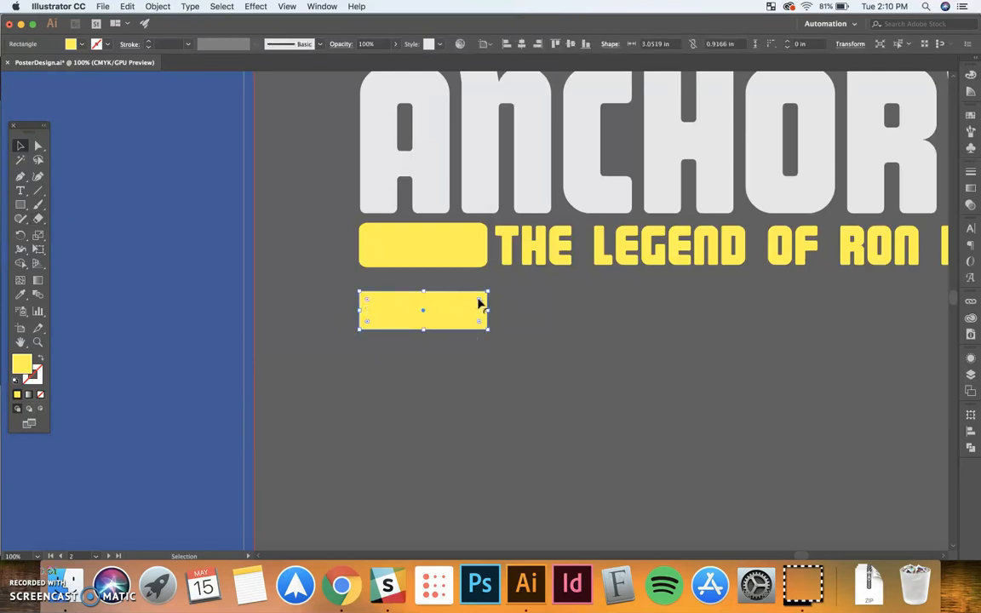
pyautogui.moveTo(478, 299); pyautogui.dragTo(475, 300)
pyautogui.click(569, 316)
pyautogui.moveTo(569, 316); pyautogui.dragTo(563, 264)
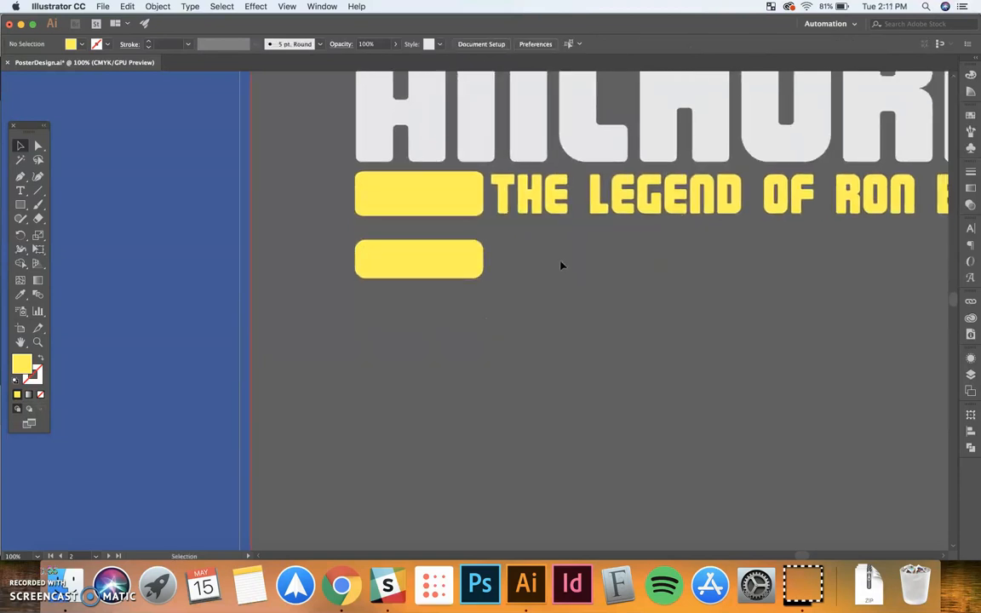
# Draw a matching yellow bar below the rounded rectangle with the Rounded Rectangle Tool and deselect it
pyautogui.click(20, 206)
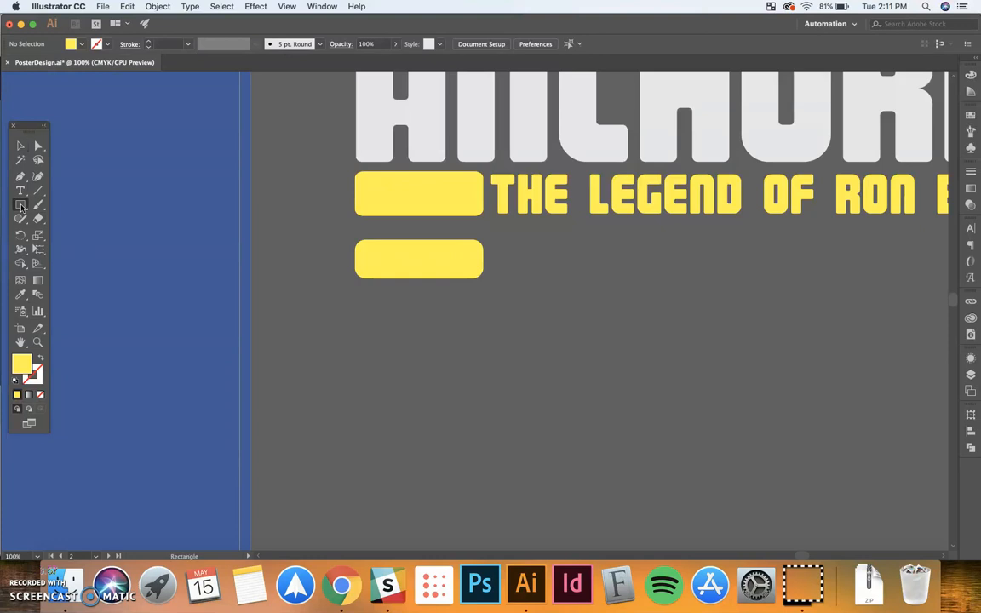
pyautogui.click(20, 205)
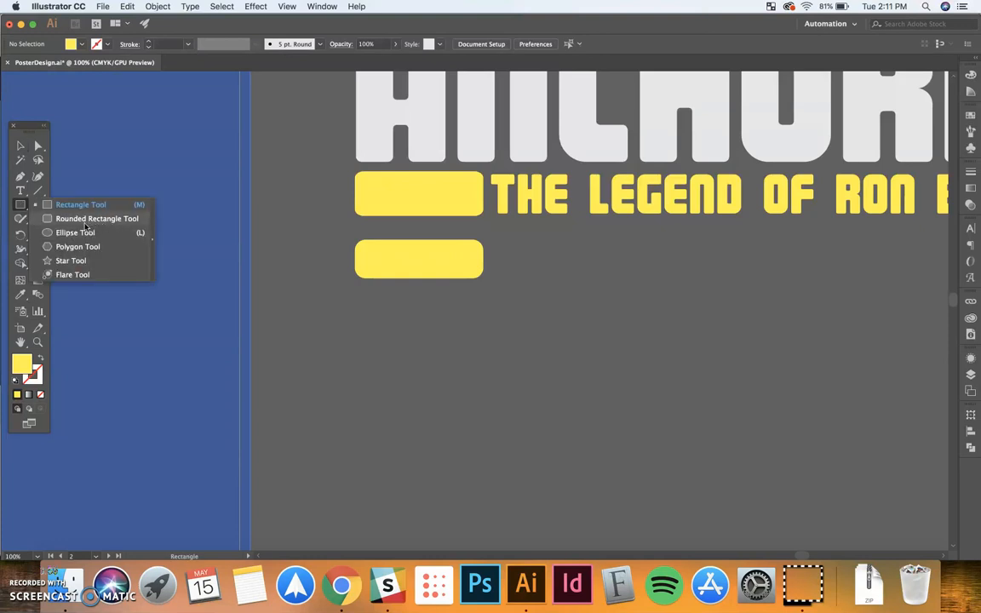
pyautogui.click(79, 219)
pyautogui.moveTo(356, 298); pyautogui.dragTo(483, 339)
pyautogui.click(21, 146)
pyautogui.click(236, 205)
pyautogui.click(290, 209)
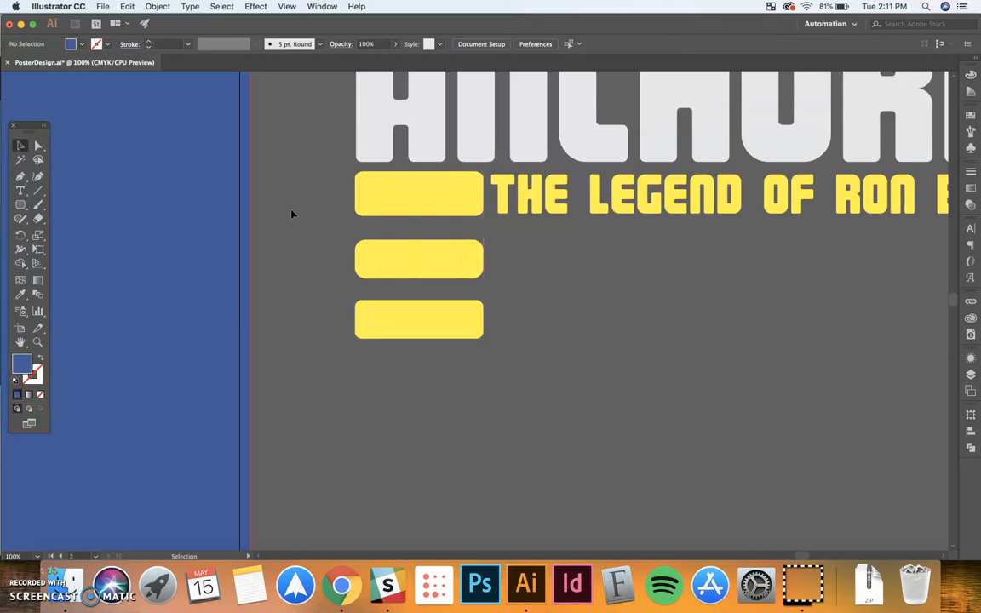
# Move the ANCHORMAN title group onto the blue poster above the man's head, centered horizontally, and deselect it
pyautogui.scroll(3, 357, 263)
pyautogui.press('super+minus')
pyautogui.press('super+minus')
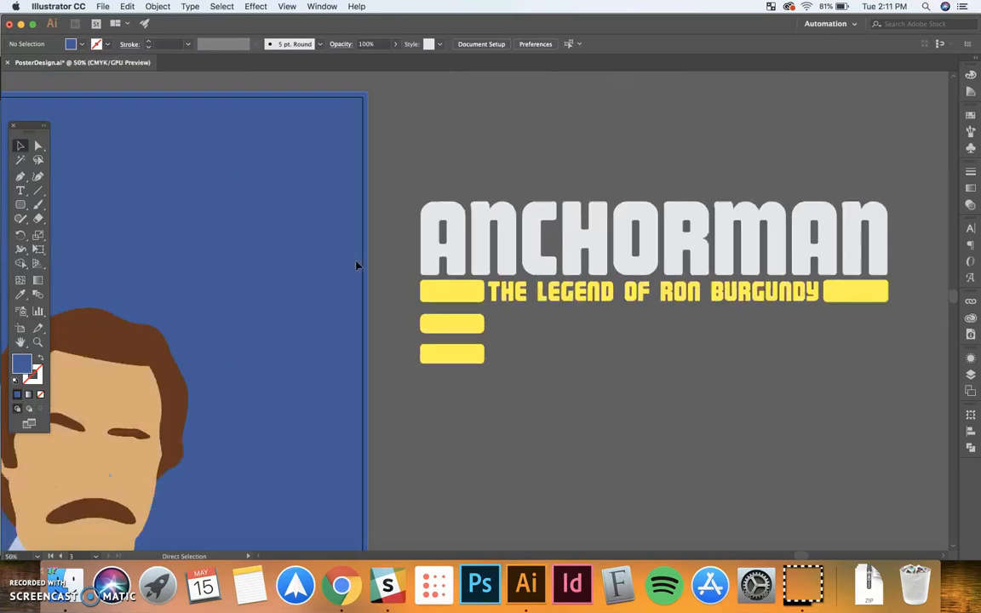
pyautogui.hscroll(-5, 396, 268)
pyautogui.moveTo(729, 192); pyautogui.dragTo(190, 137)
pyautogui.scroll(2, 192, 162)
pyautogui.moveTo(241, 163); pyautogui.dragTo(244, 149)
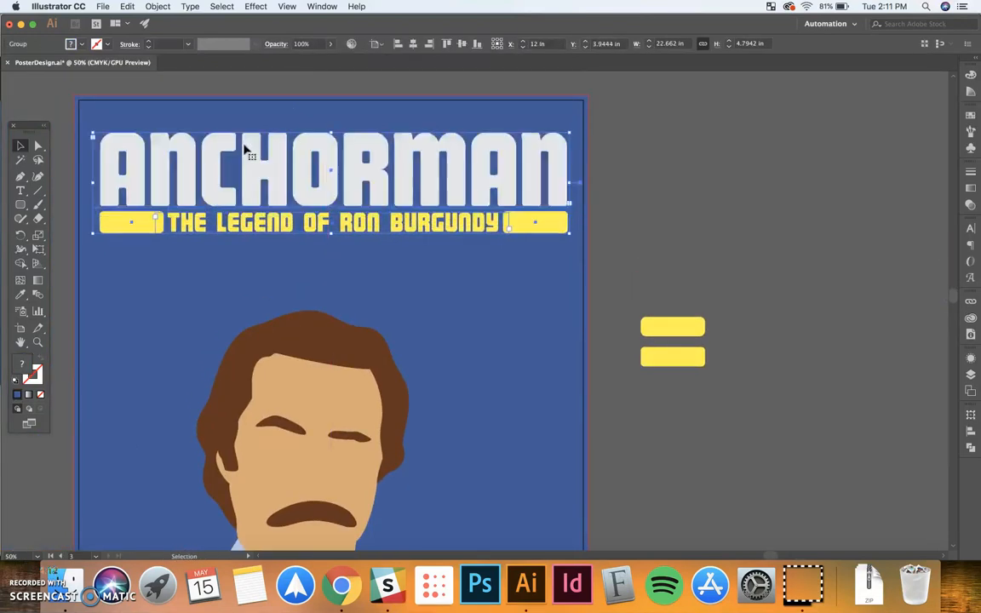
pyautogui.click(747, 149)
# Review the finished Anchorman, hip-hop and water balloon posters side by side across the document
pyautogui.press('super+minus')
pyautogui.moveTo(680, 260); pyautogui.dragTo(765, 220)
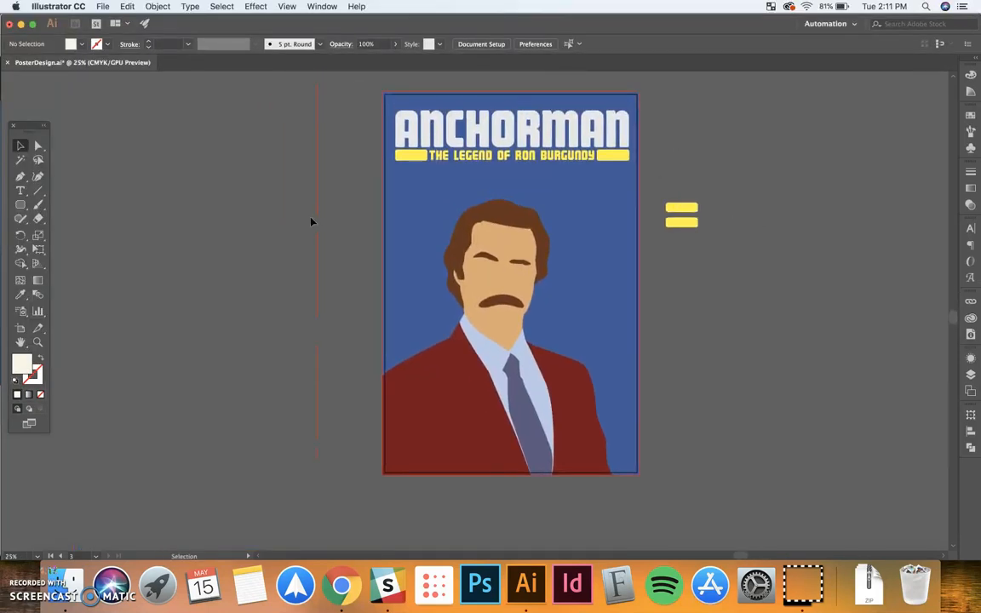
pyautogui.press('super+minus')
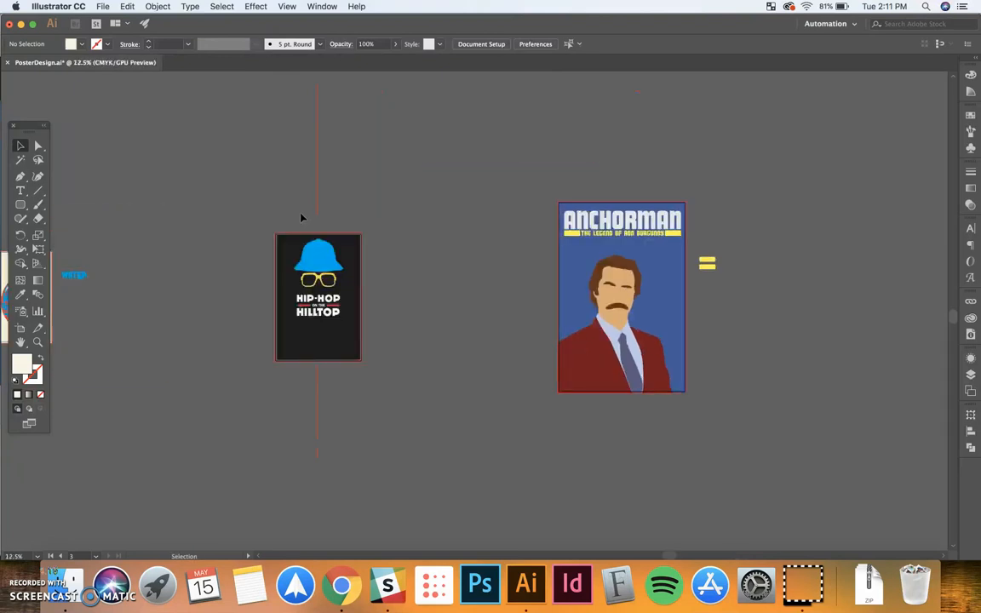
pyautogui.hscroll(-10, 426, 170)
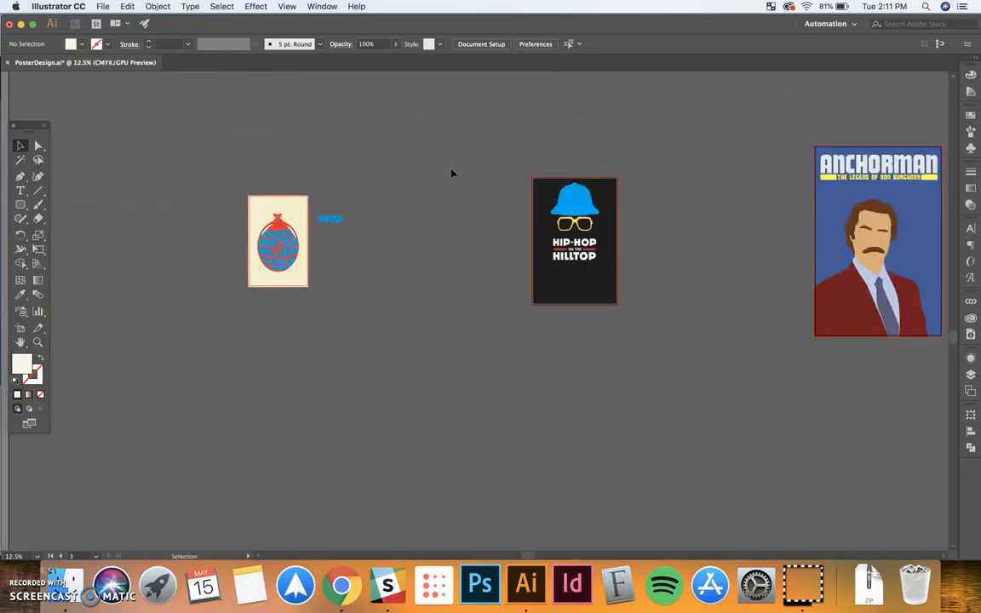
pyautogui.press('super+plus')
pyautogui.hscroll(-5, 451, 173)
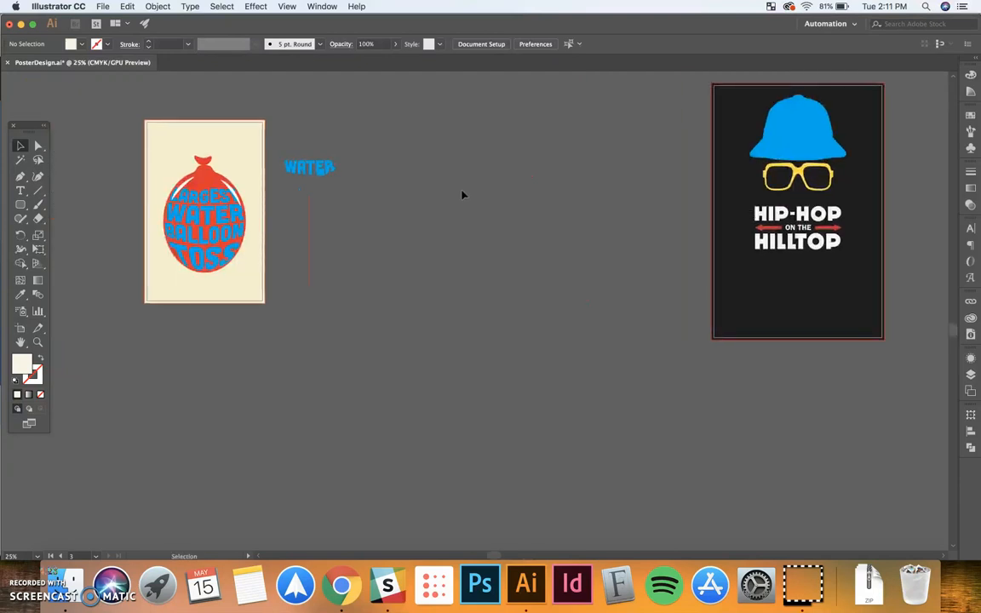
pyautogui.hscroll(-10, 463, 195)
pyautogui.scroll(3, 462, 195)
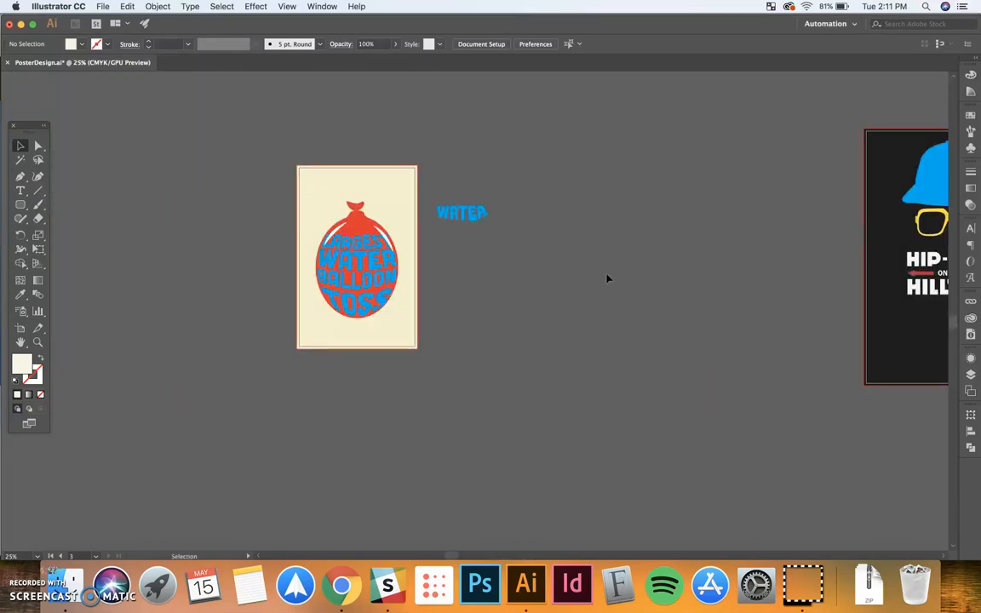
pyautogui.hscroll(5, 608, 278)
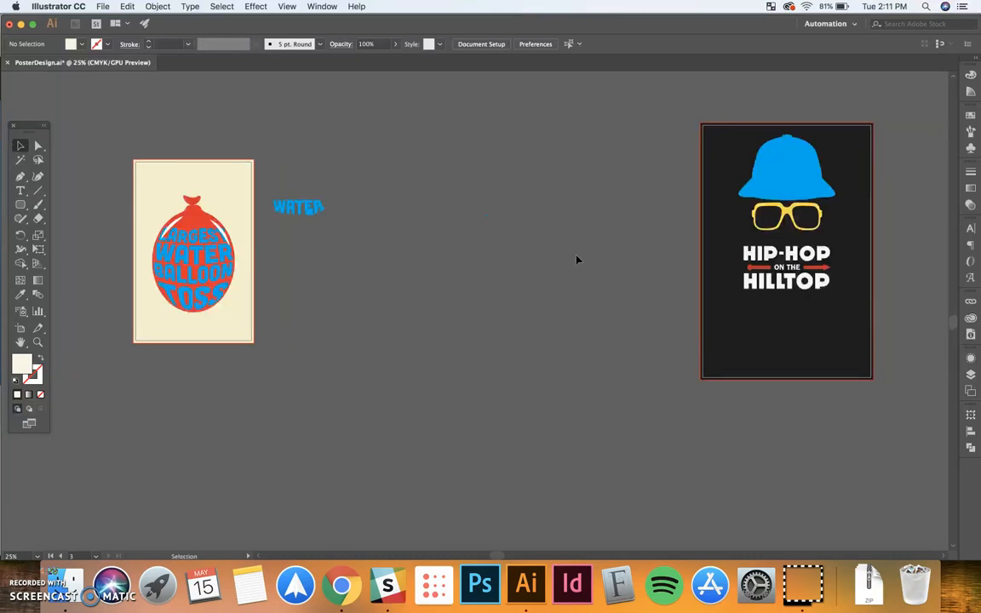
# Compare the grouped title lettering on the hip-hop and Anchorman posters with the warped text on the water balloon poster
pyautogui.hscroll(10, 576, 258)
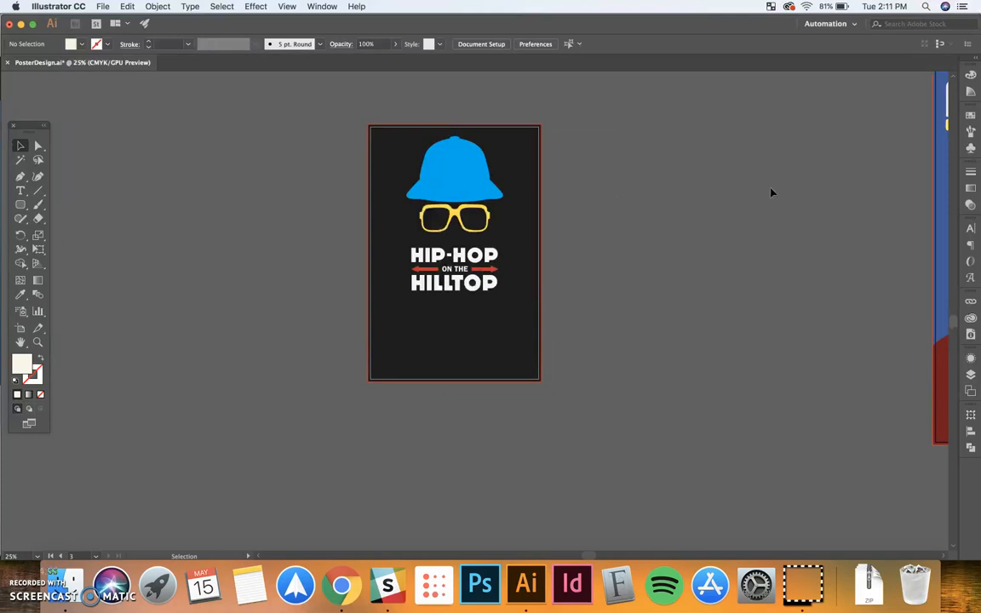
pyautogui.hscroll(9, 814, 186)
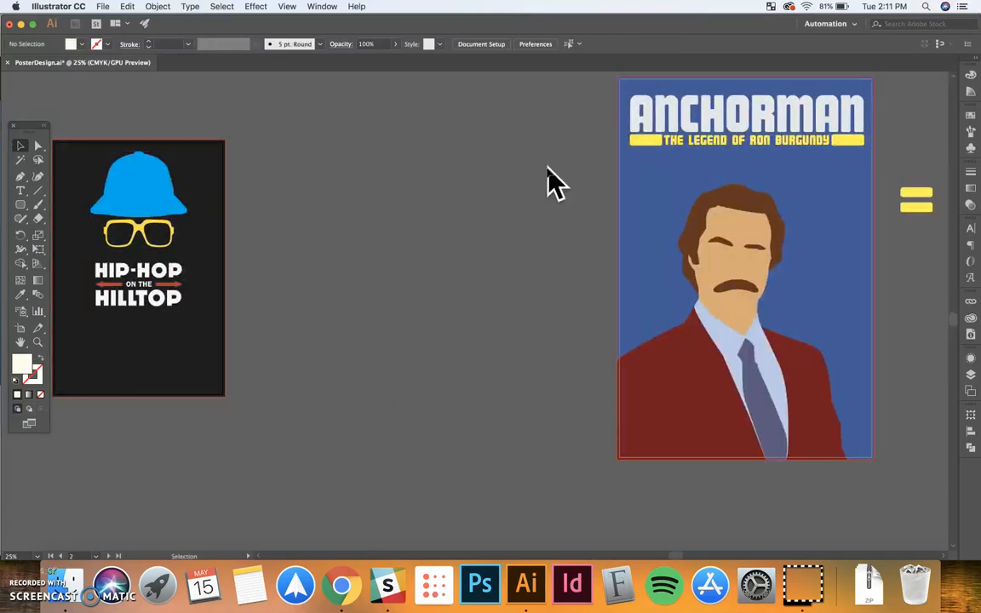
pyautogui.moveTo(245, 205); pyautogui.dragTo(410, 181)
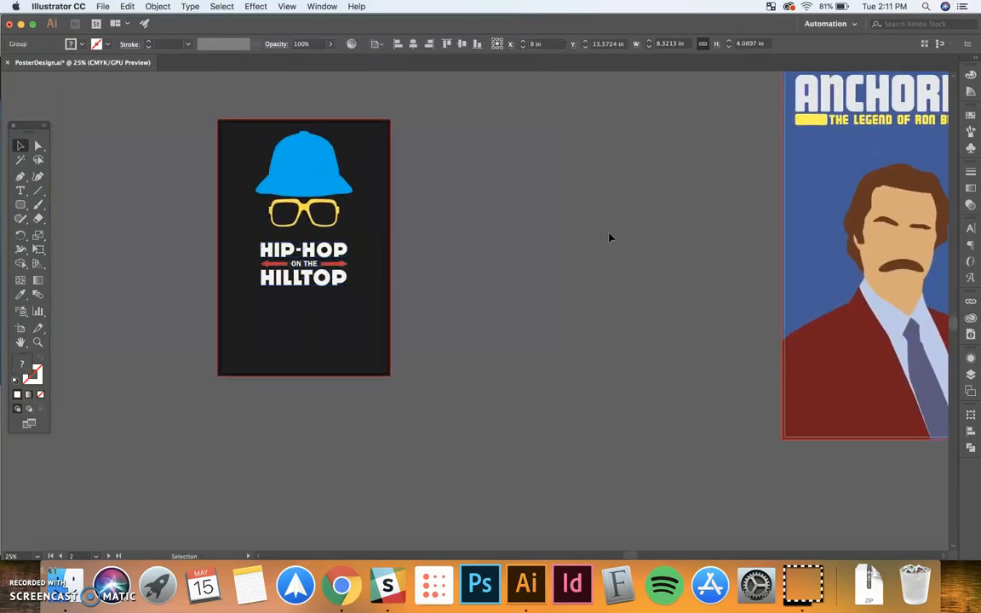
pyautogui.moveTo(588, 240); pyautogui.dragTo(453, 267)
pyautogui.click(820, 128)
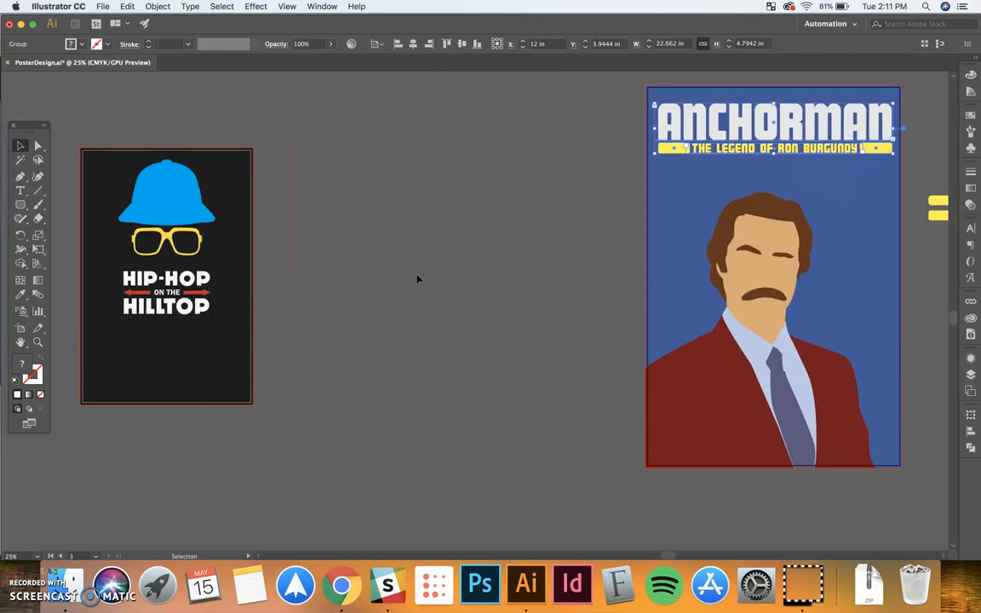
pyautogui.click(378, 259)
pyautogui.moveTo(103, 160); pyautogui.dragTo(666, 134)
pyautogui.moveTo(360, 202); pyautogui.dragTo(410, 211)
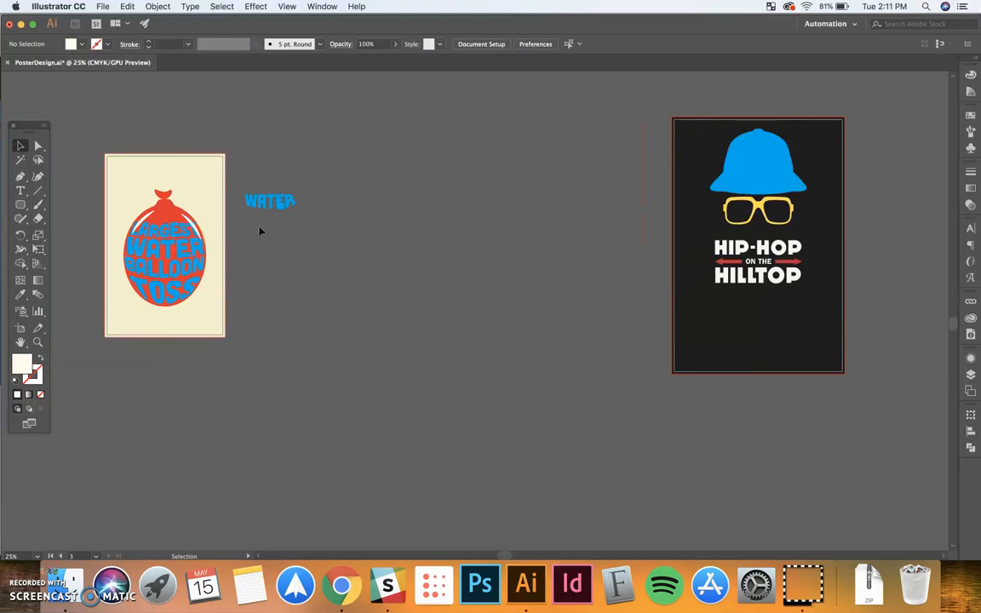
pyautogui.moveTo(406, 237); pyautogui.dragTo(218, 246)
pyautogui.moveTo(142, 249); pyautogui.dragTo(570, 235)
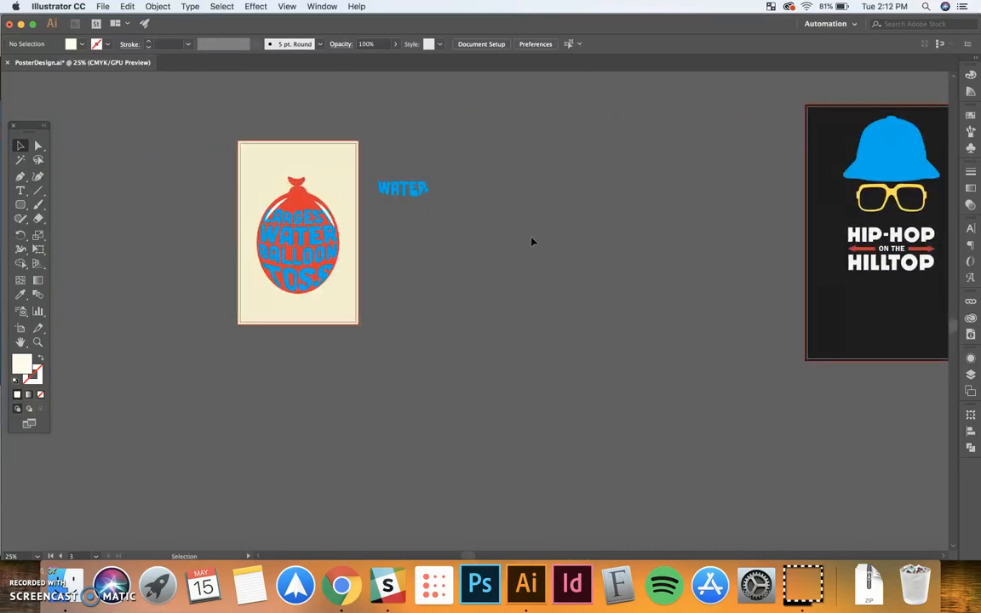
# Review the hip-hop title and the Anchorman poster again, and view all three posters together at 12.5% zoom
pyautogui.click(898, 229)
pyautogui.hscroll(10, 746, 265)
pyautogui.moveTo(747, 265); pyautogui.dragTo(252, 259)
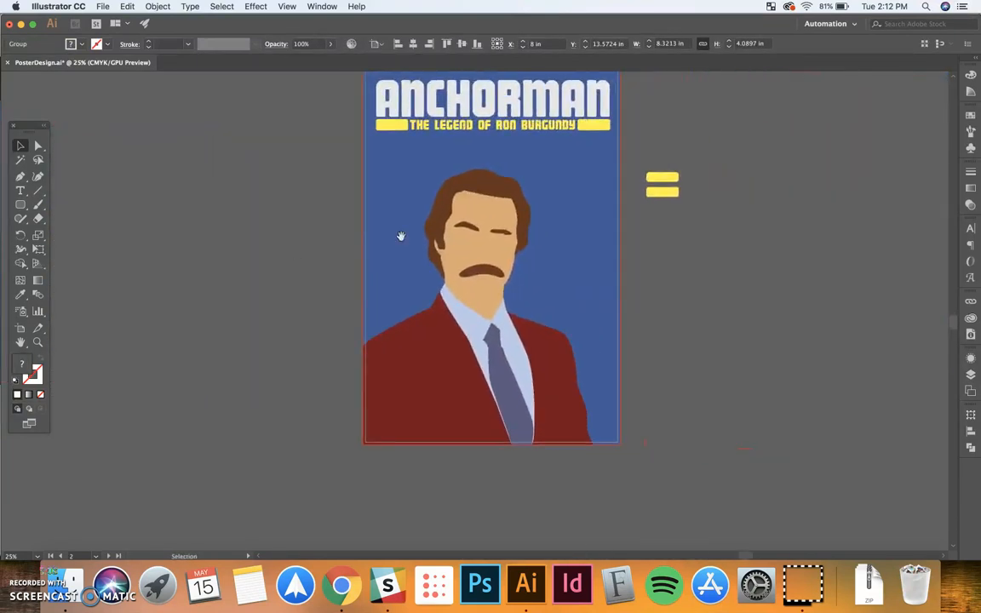
pyautogui.click(710, 235)
pyautogui.press('super+minus')
pyautogui.press('super+minus')
pyautogui.moveTo(467, 213); pyautogui.dragTo(613, 200)
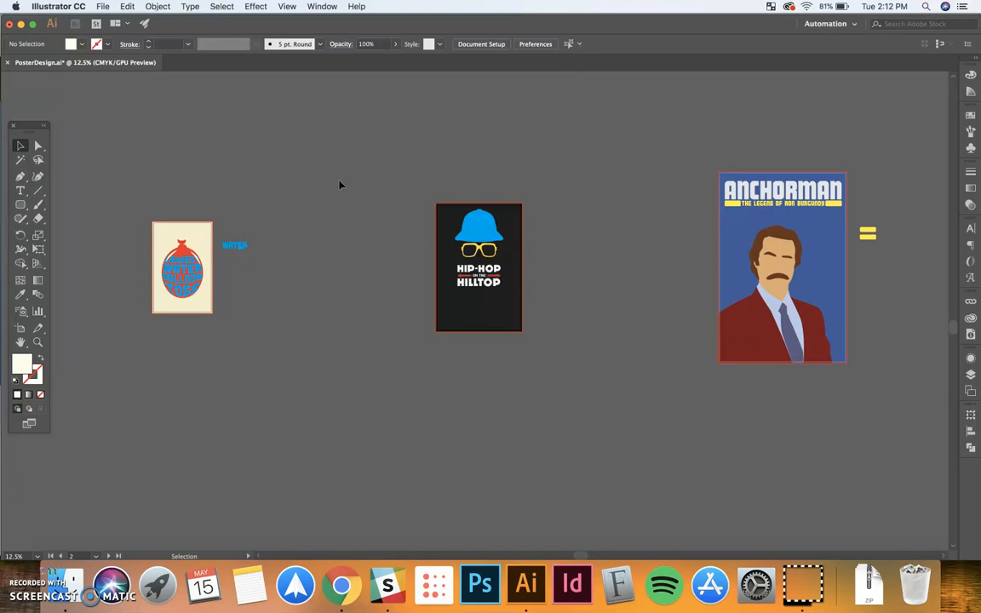
pyautogui.scroll(3, 336, 196)
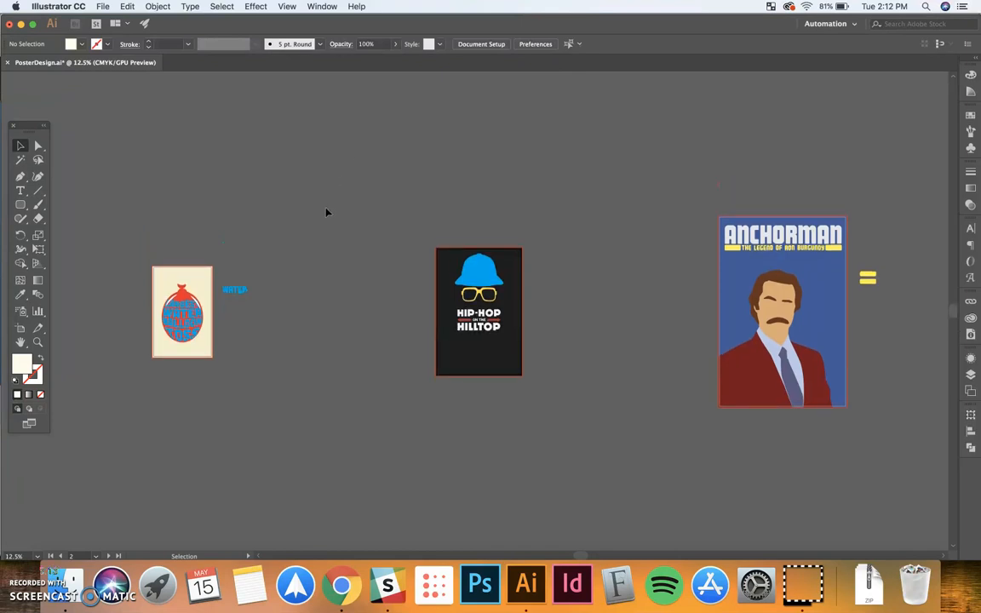